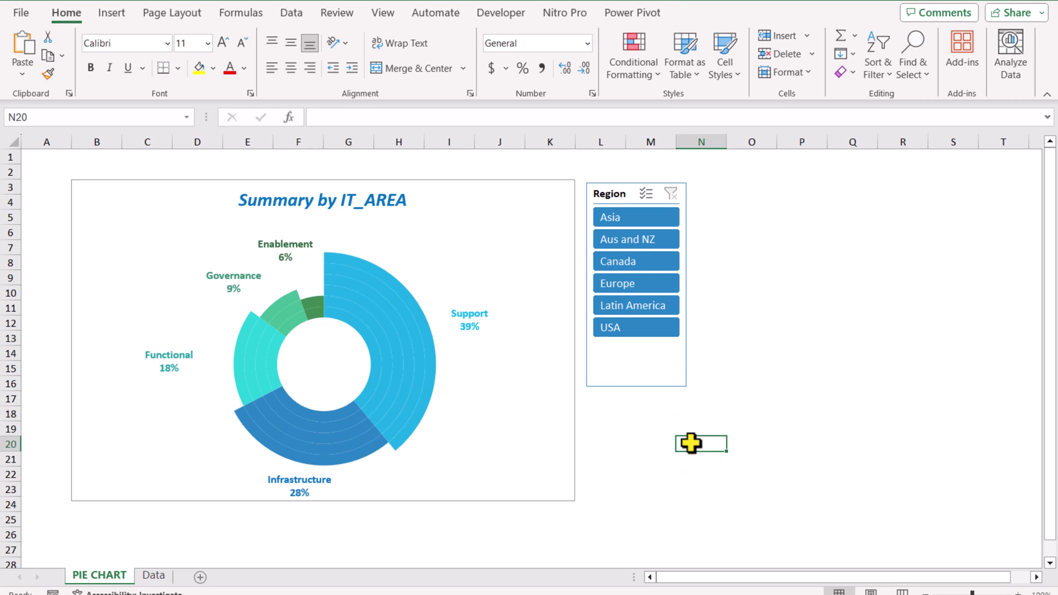
Step: Preview the finished chart by filtering it to each region in turn, then clear the Region filter
{"action": "left_click", "coordinate": [642, 333]}
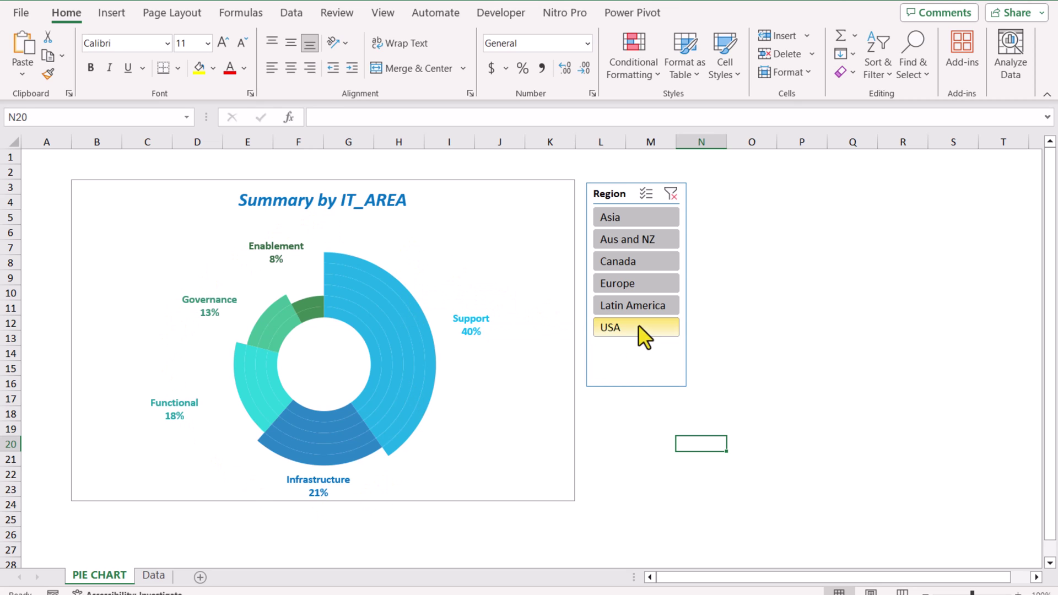
{"action": "left_click", "coordinate": [633, 308]}
{"action": "left_click", "coordinate": [633, 283]}
{"action": "left_click", "coordinate": [627, 260]}
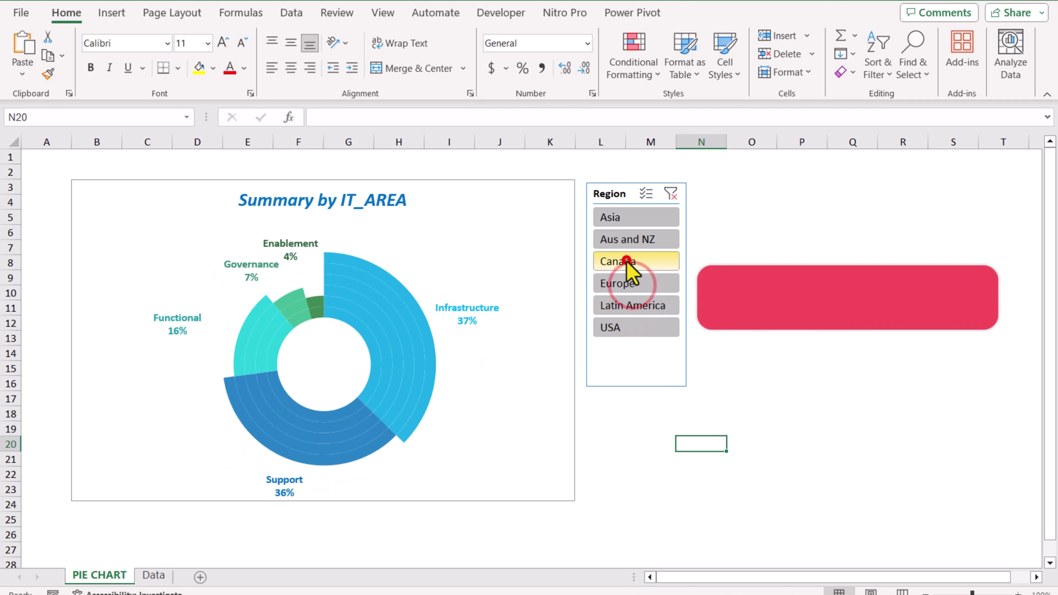
{"action": "left_click", "coordinate": [626, 242]}
{"action": "left_click", "coordinate": [623, 220]}
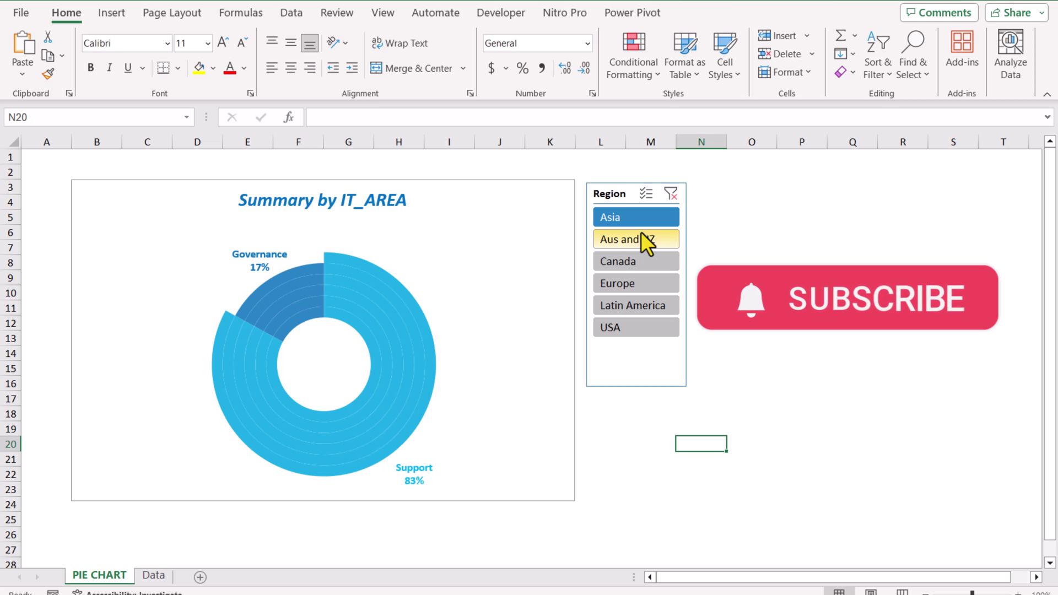
{"action": "left_click", "coordinate": [670, 195]}
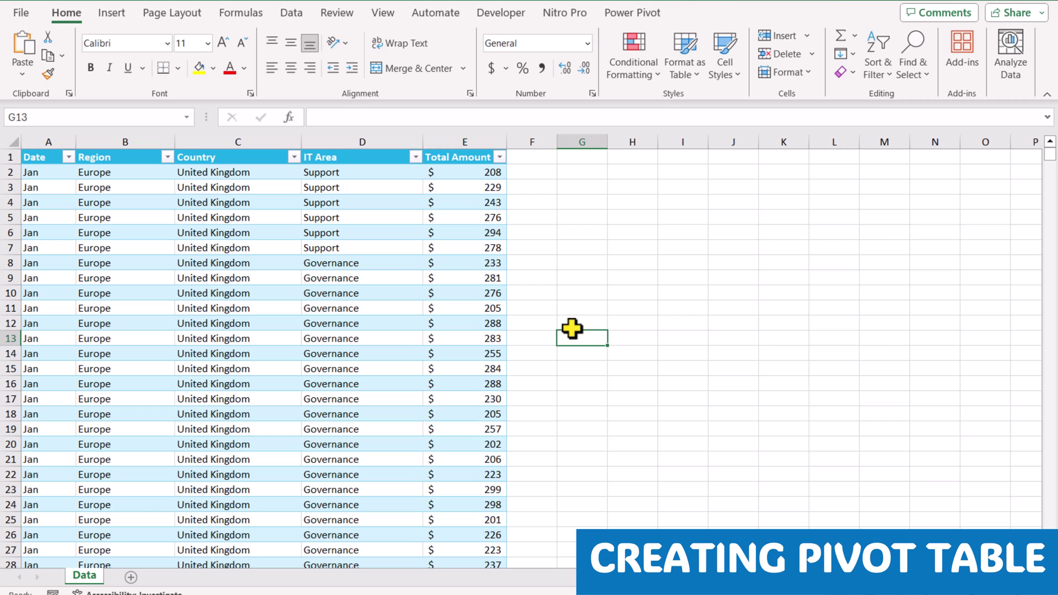
Step: Insert a pivot table from the data table on a new sheet, with IT Area as rows and as Count values
{"action": "left_click", "coordinate": [209, 232]}
{"action": "left_click", "coordinate": [123, 16]}
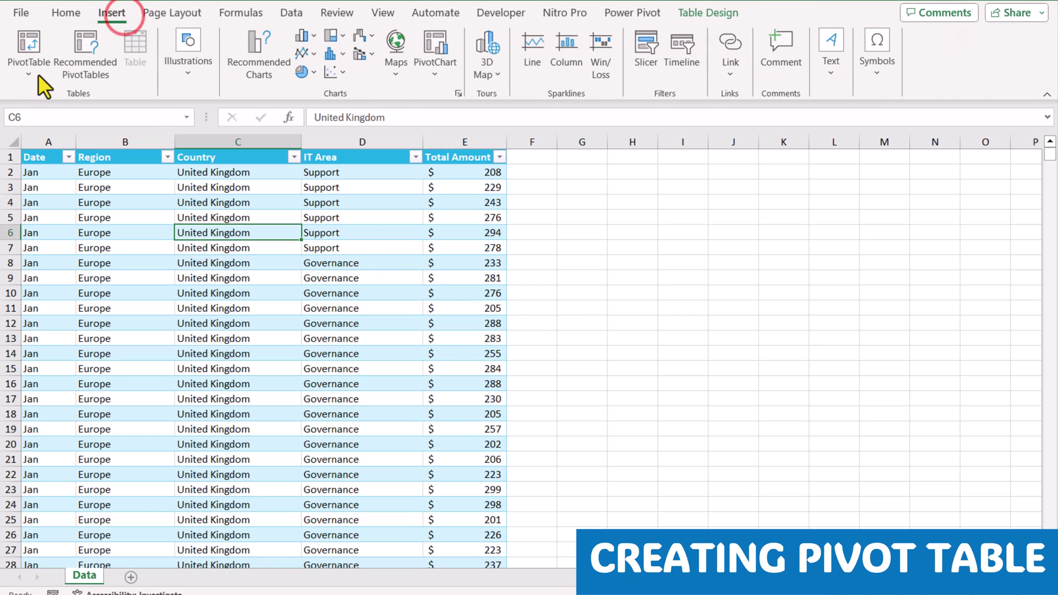
{"action": "left_click", "coordinate": [34, 78]}
{"action": "left_click", "coordinate": [46, 96]}
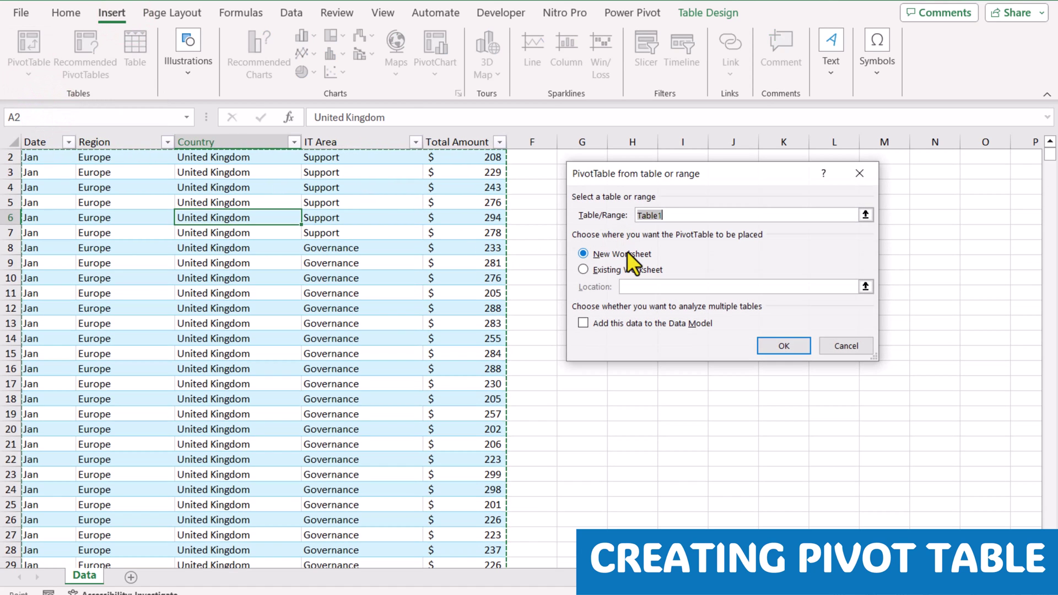
{"action": "left_click", "coordinate": [793, 343]}
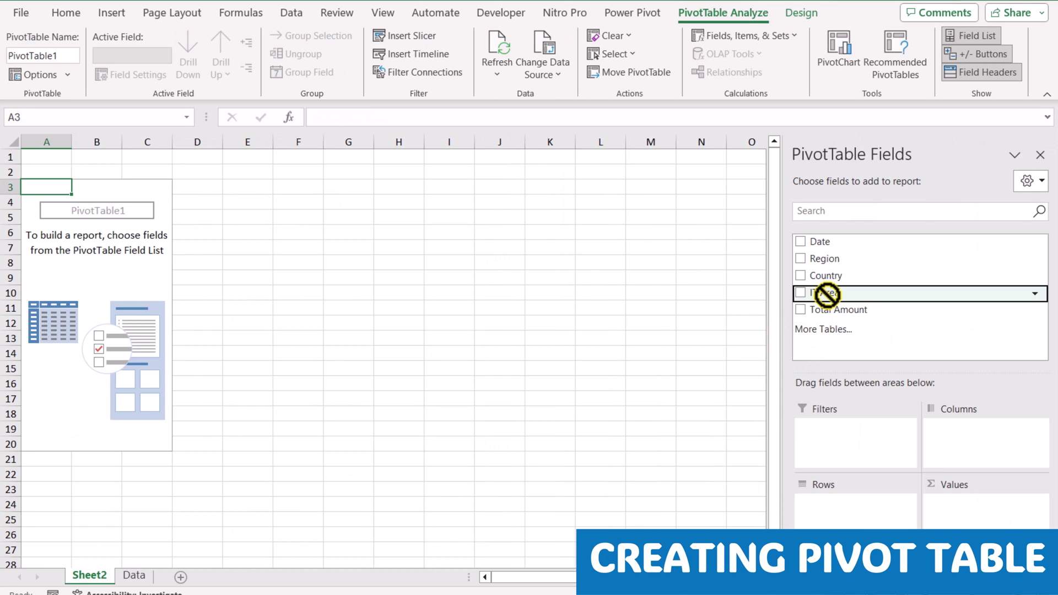
{"action": "left_click_drag", "start_coordinate": [826, 295], "coordinate": [825, 485]}
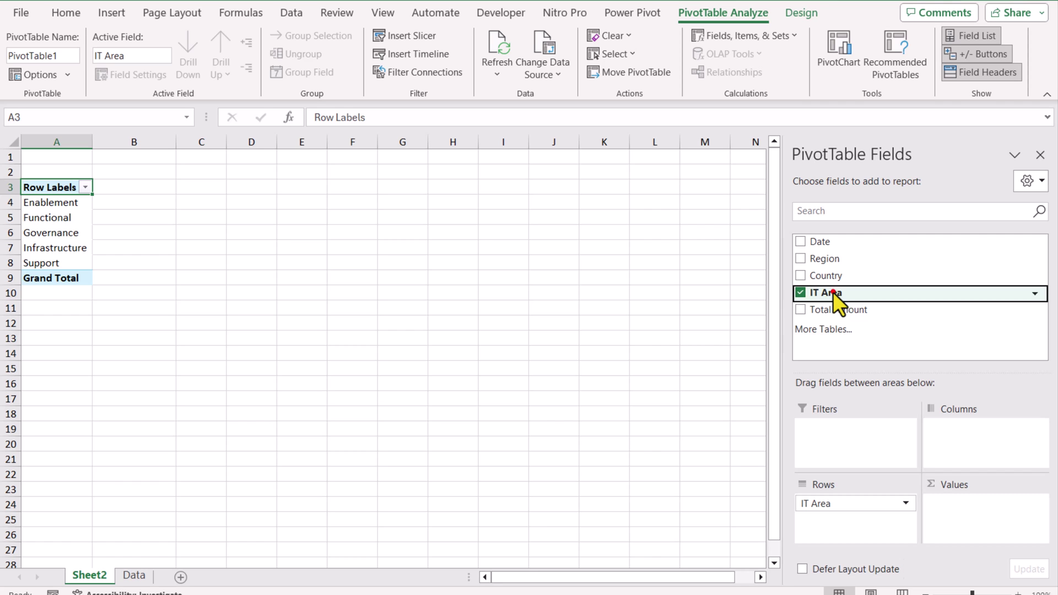
{"action": "left_click_drag", "start_coordinate": [832, 292], "coordinate": [936, 502]}
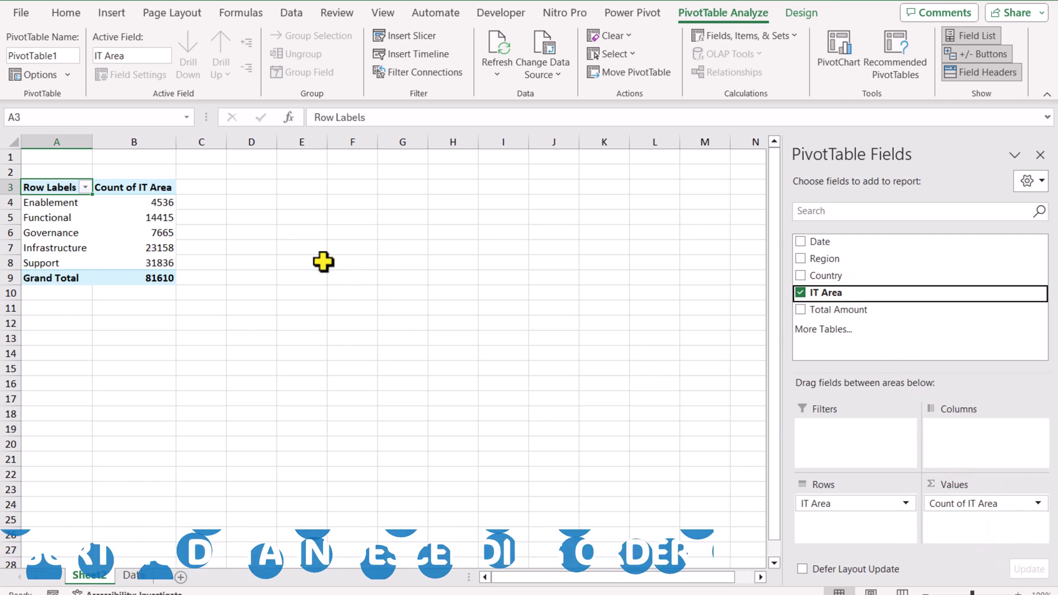
Step: Sort the IT Area counts from largest to smallest
{"action": "left_click", "coordinate": [160, 204]}
{"action": "right_click", "coordinate": [160, 203]}
{"action": "mouse_move", "coordinate": [253, 336]}
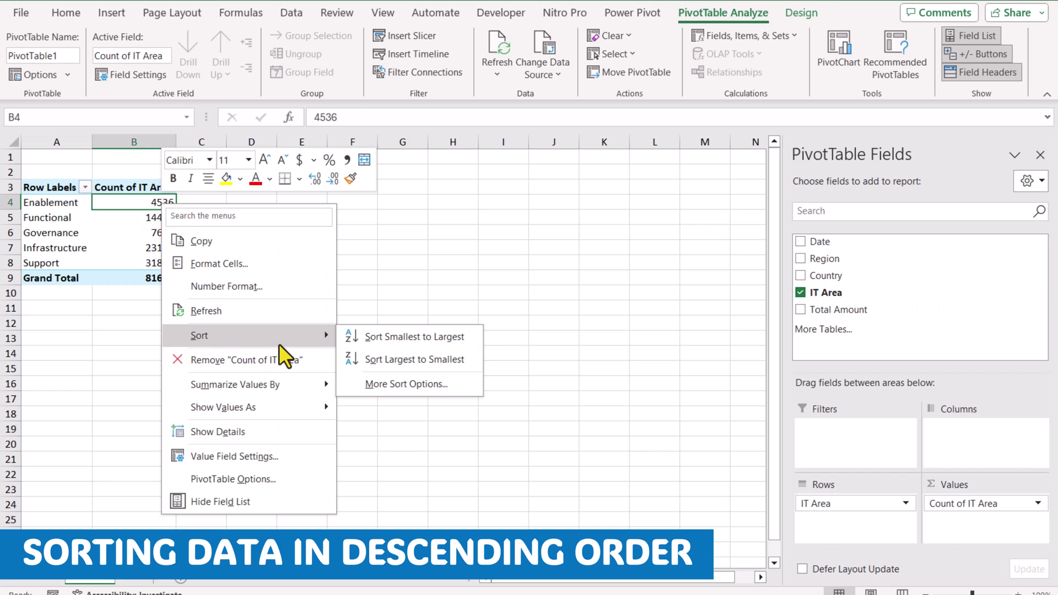
{"action": "left_click", "coordinate": [426, 359]}
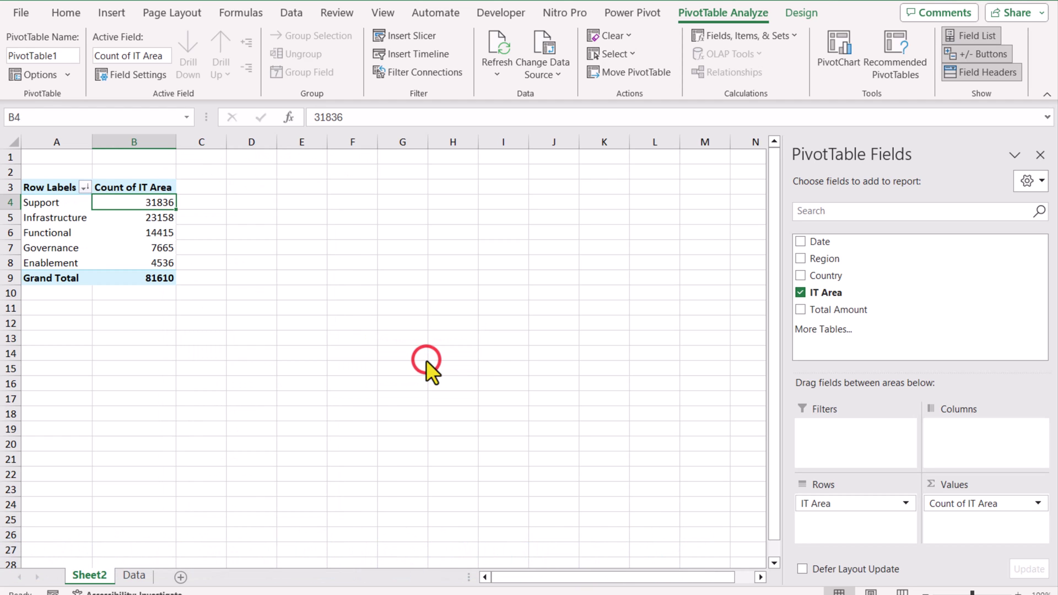
Step: Hide the pivot's subtotals and turn grand totals off
{"action": "left_click", "coordinate": [800, 13]}
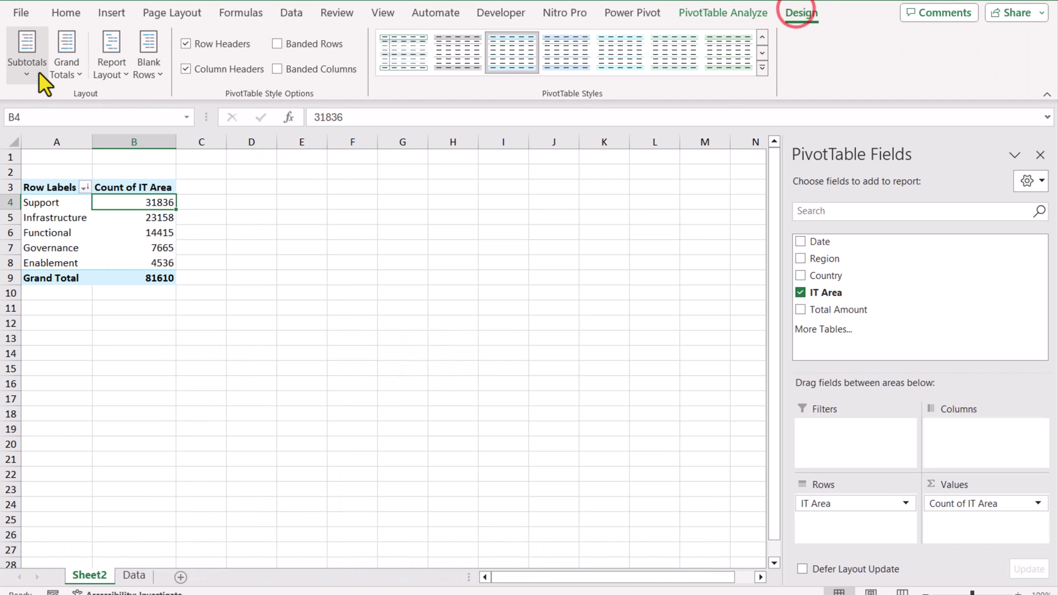
{"action": "left_click", "coordinate": [39, 72]}
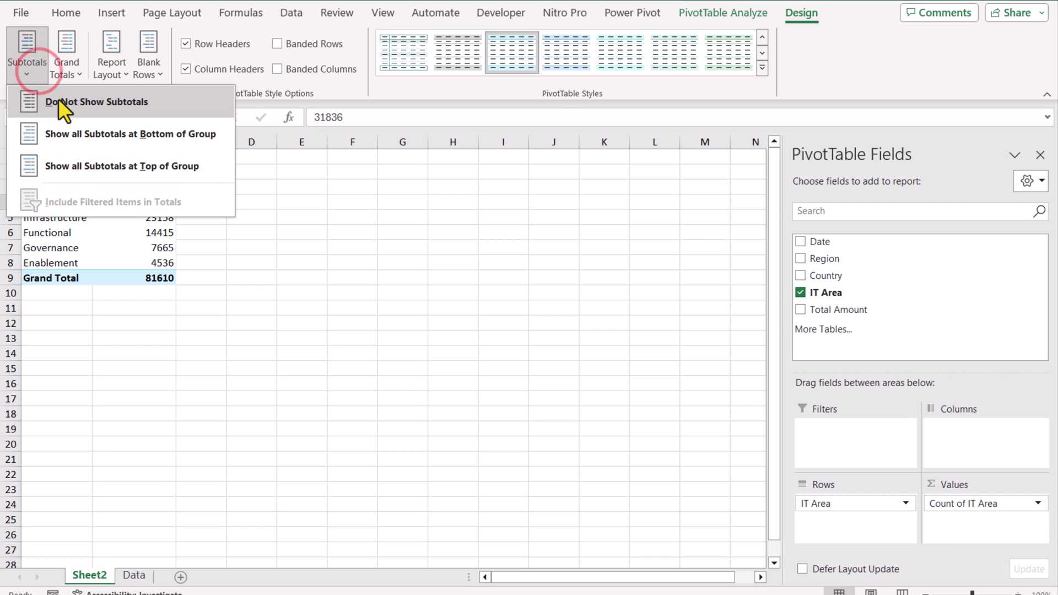
{"action": "left_click", "coordinate": [57, 98]}
{"action": "left_click", "coordinate": [61, 75]}
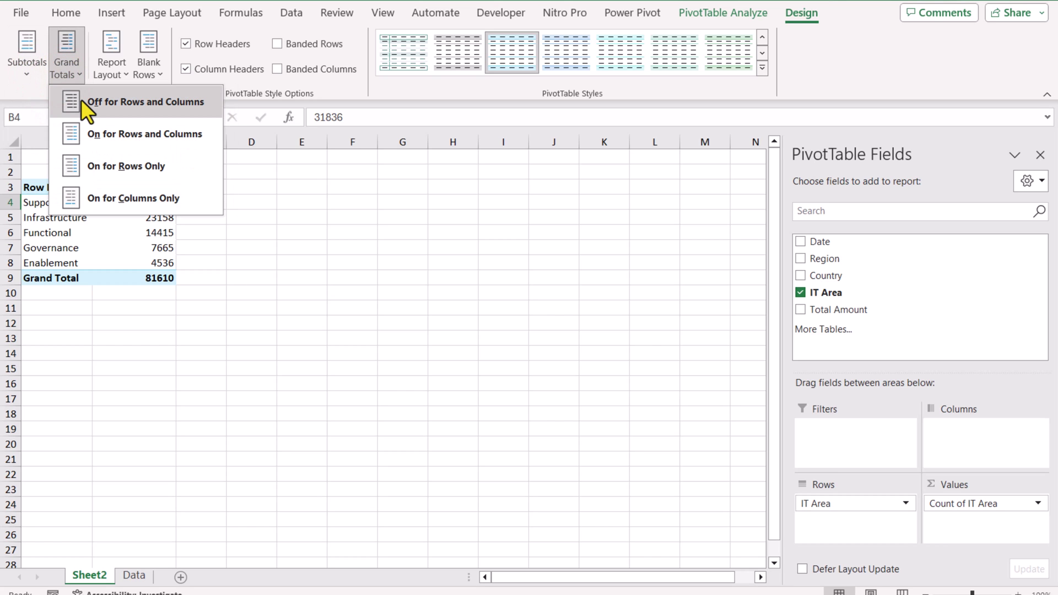
{"action": "left_click", "coordinate": [81, 99]}
Step: Enter =A4:B8 in D4 so the pivot rows spill into D4:E8
{"action": "left_click", "coordinate": [215, 172]}
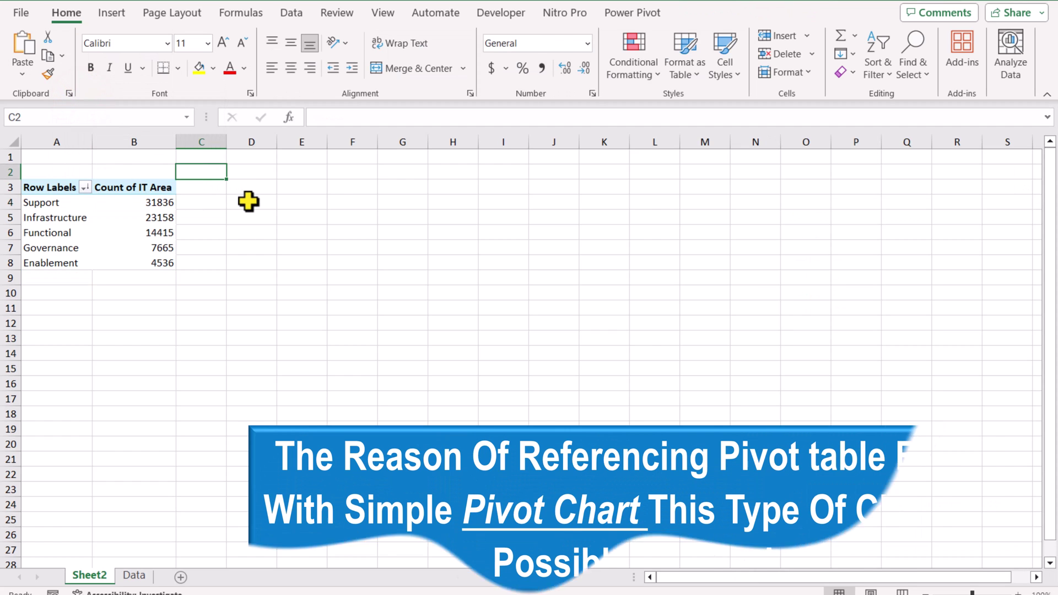
{"action": "left_click", "coordinate": [248, 202]}
{"action": "type", "text": "="}
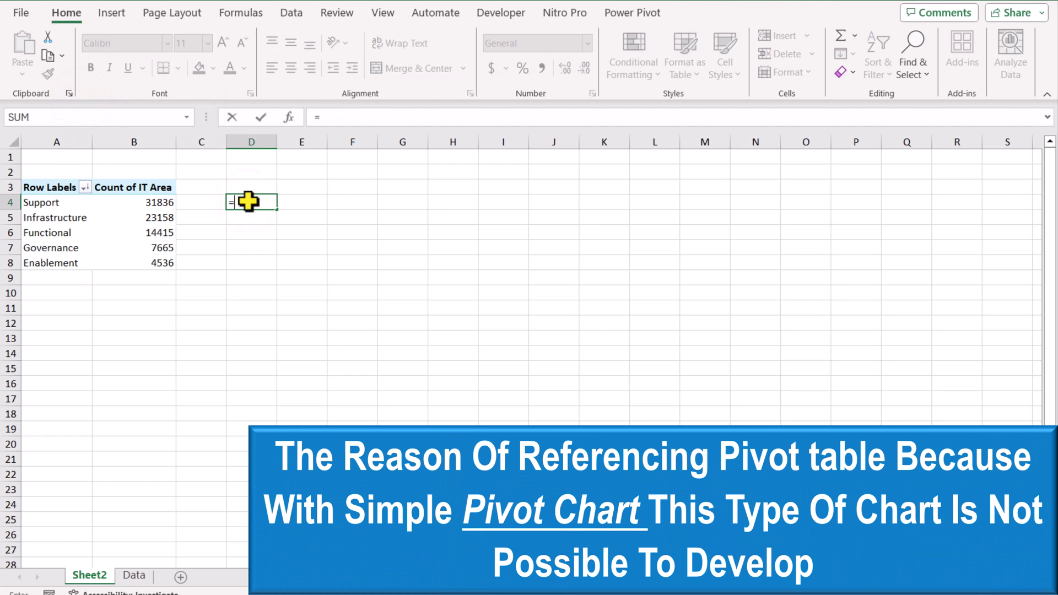
{"action": "left_click_drag", "start_coordinate": [53, 204], "coordinate": [135, 265]}
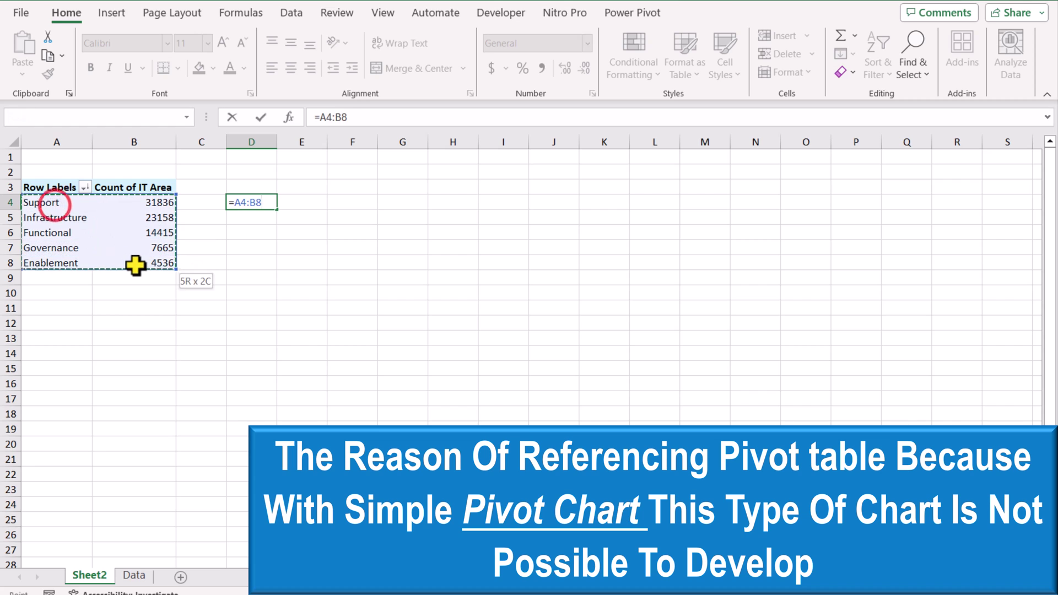
{"action": "key", "text": "Return"}
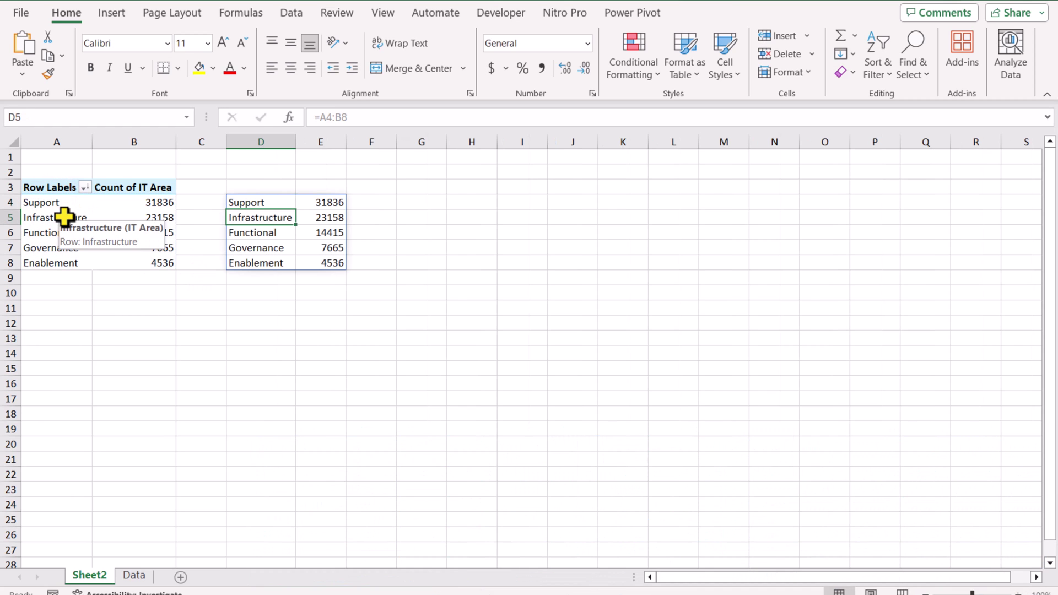
Step: Insert a Region slicer for the pivot and place it right of the copied range
{"action": "left_click", "coordinate": [65, 217]}
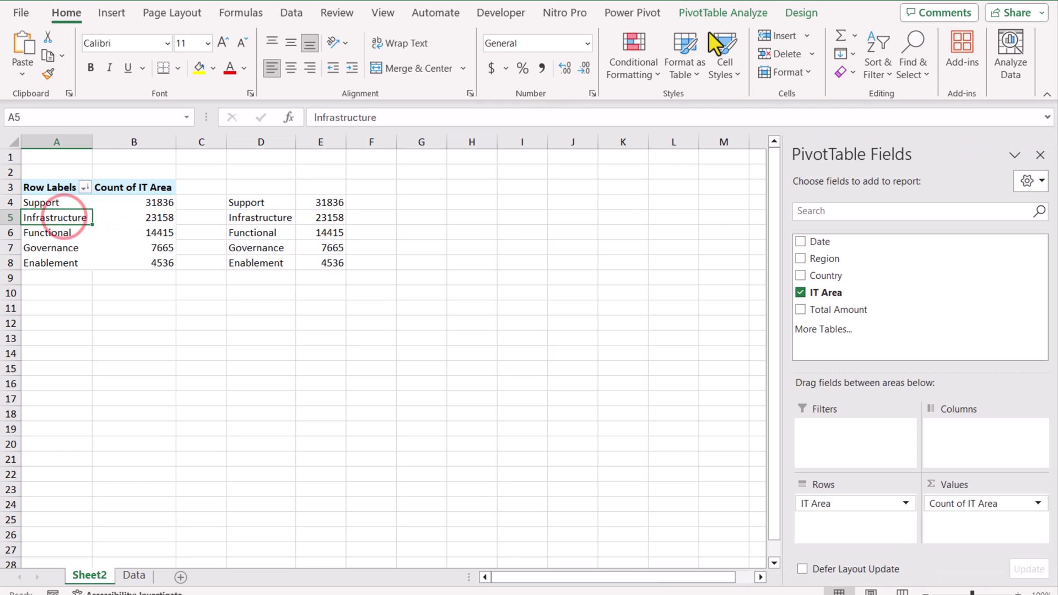
{"action": "left_click", "coordinate": [731, 8]}
{"action": "left_click", "coordinate": [427, 39]}
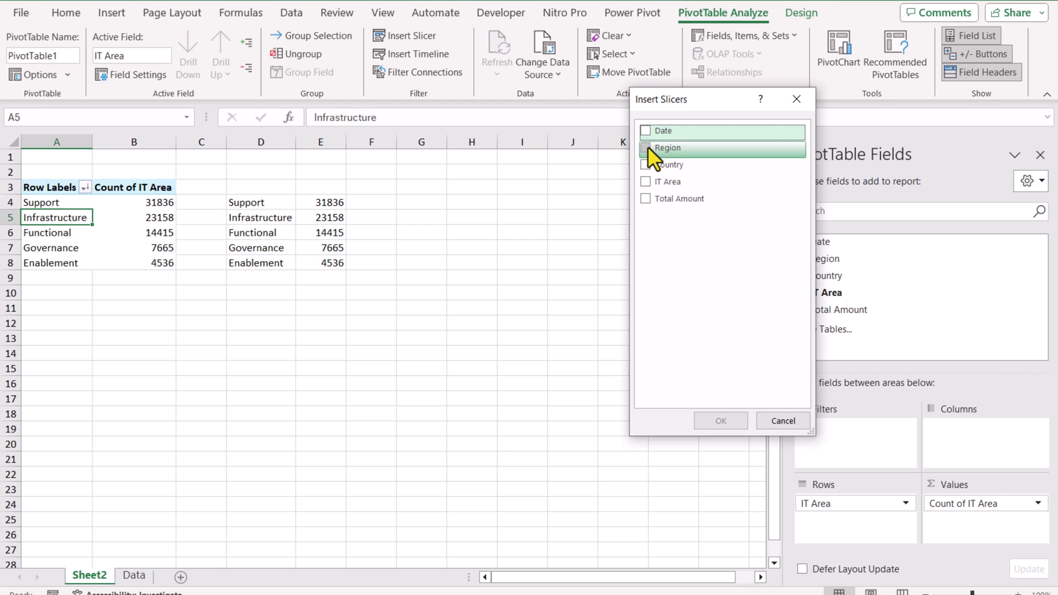
{"action": "left_click", "coordinate": [646, 147]}
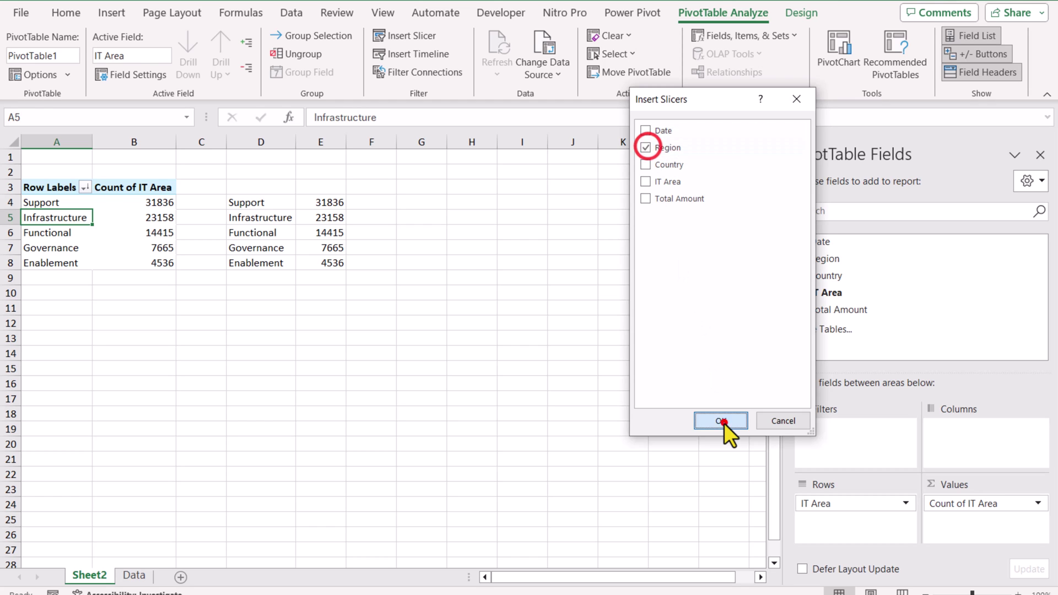
{"action": "left_click", "coordinate": [720, 421]}
{"action": "left_click_drag", "start_coordinate": [367, 265], "coordinate": [420, 194]}
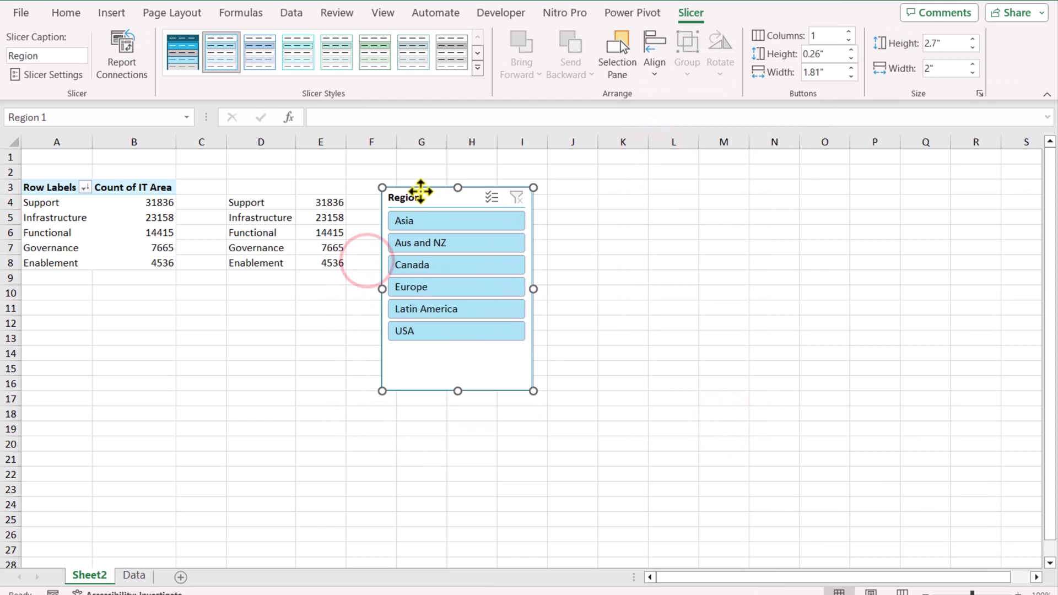
Step: Filter the slicer through USA, Latin America and Europe, ending on Canada, then select D4
{"action": "left_click", "coordinate": [420, 330]}
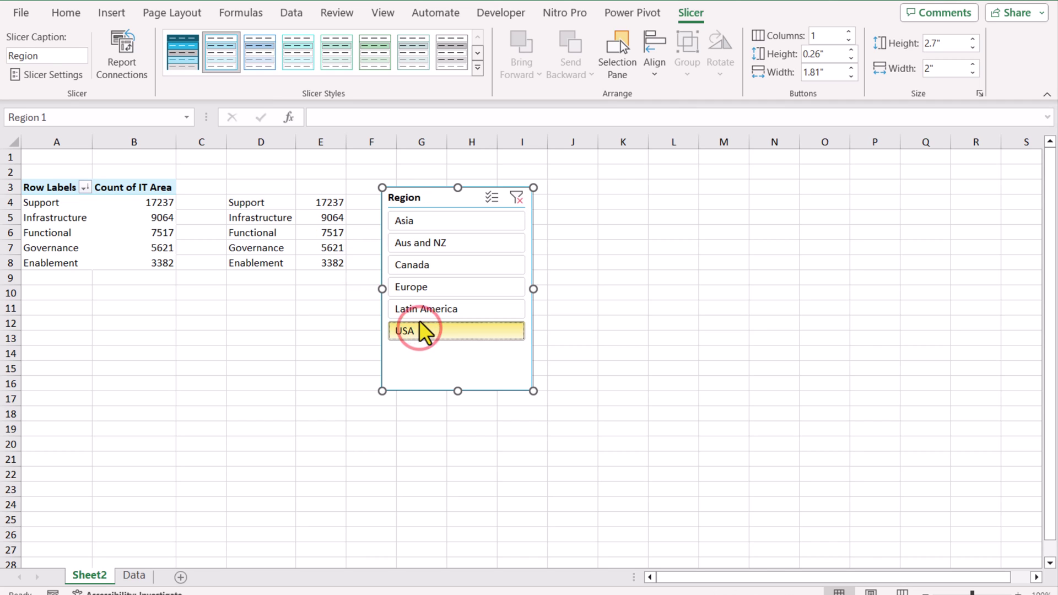
{"action": "left_click", "coordinate": [422, 310]}
{"action": "left_click", "coordinate": [421, 290]}
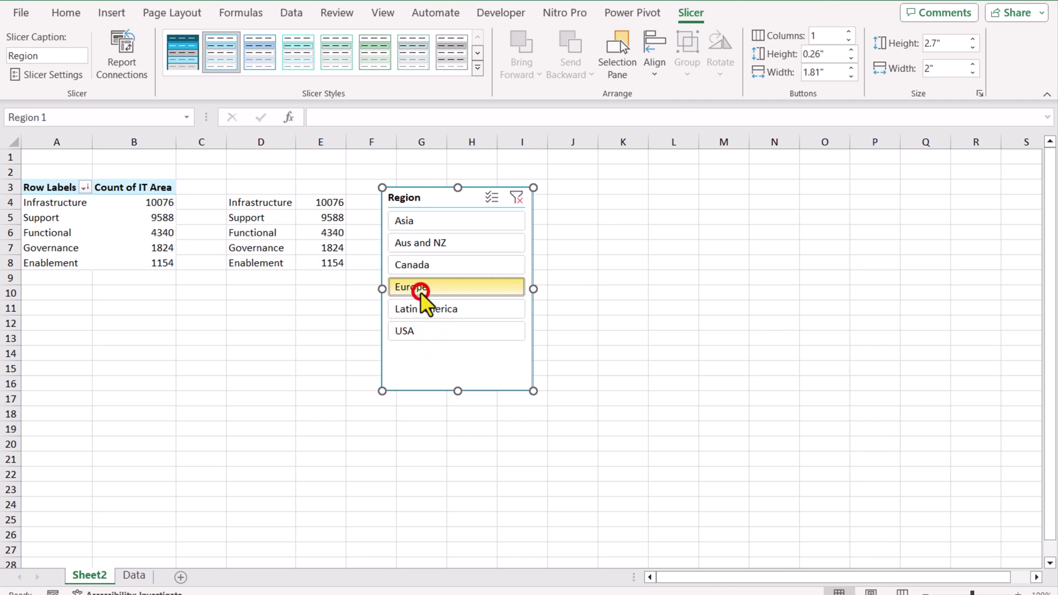
{"action": "left_click", "coordinate": [414, 266]}
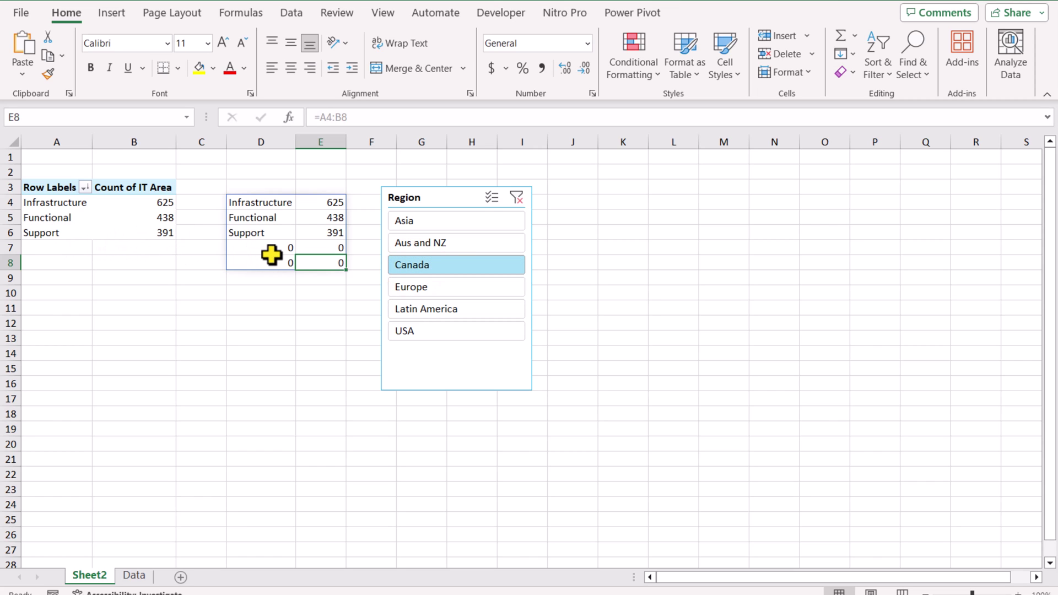
{"action": "left_click", "coordinate": [265, 202]}
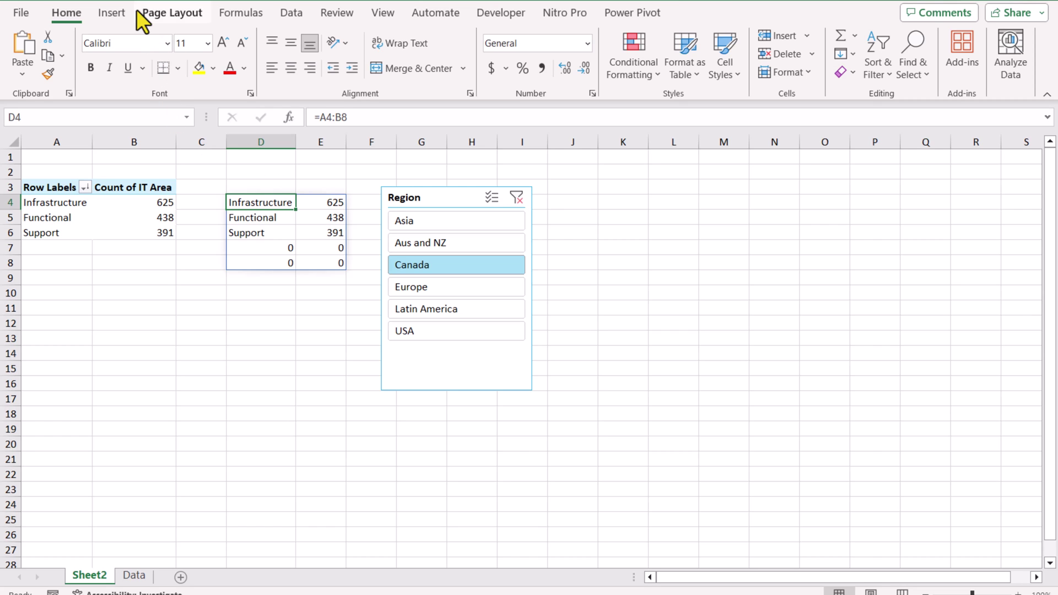
Step: Insert a doughnut chart of D4:E8, move it beside the slicer, and clear the Region filter
{"action": "left_click", "coordinate": [114, 14]}
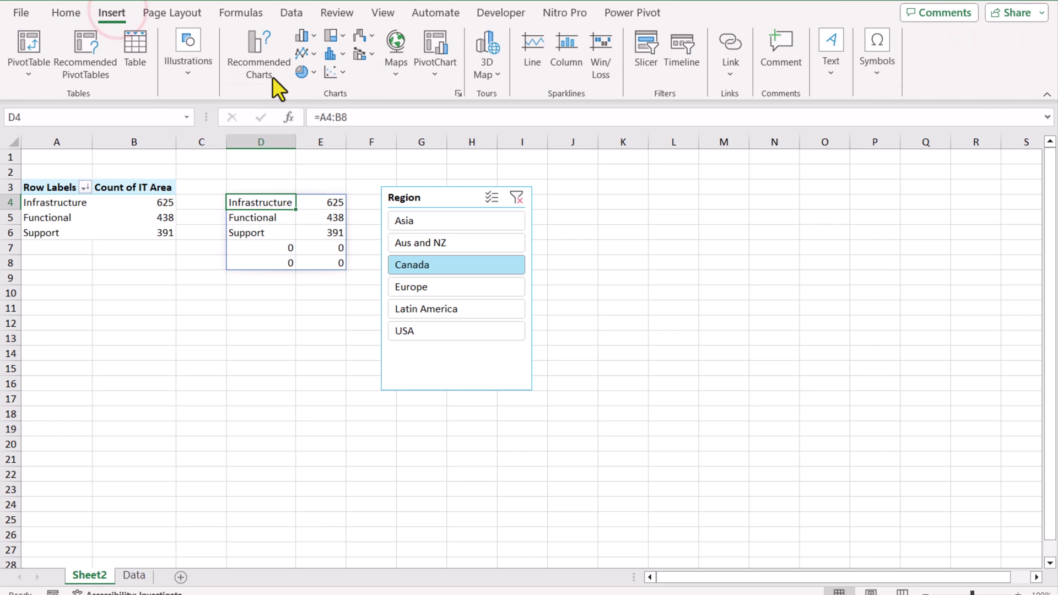
{"action": "left_click", "coordinate": [263, 71]}
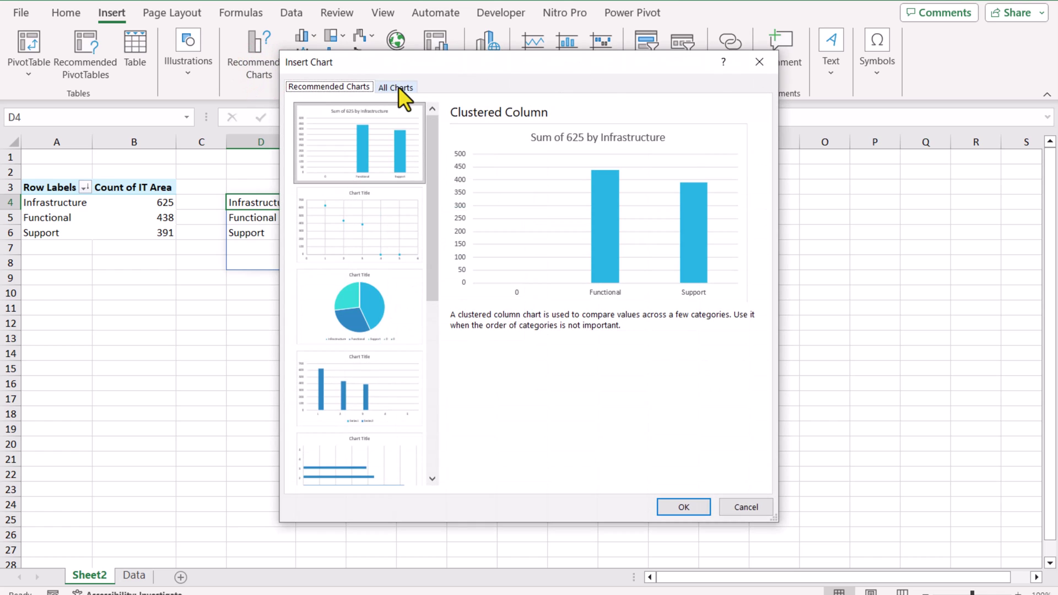
{"action": "left_click", "coordinate": [399, 87]}
{"action": "left_click", "coordinate": [355, 187]}
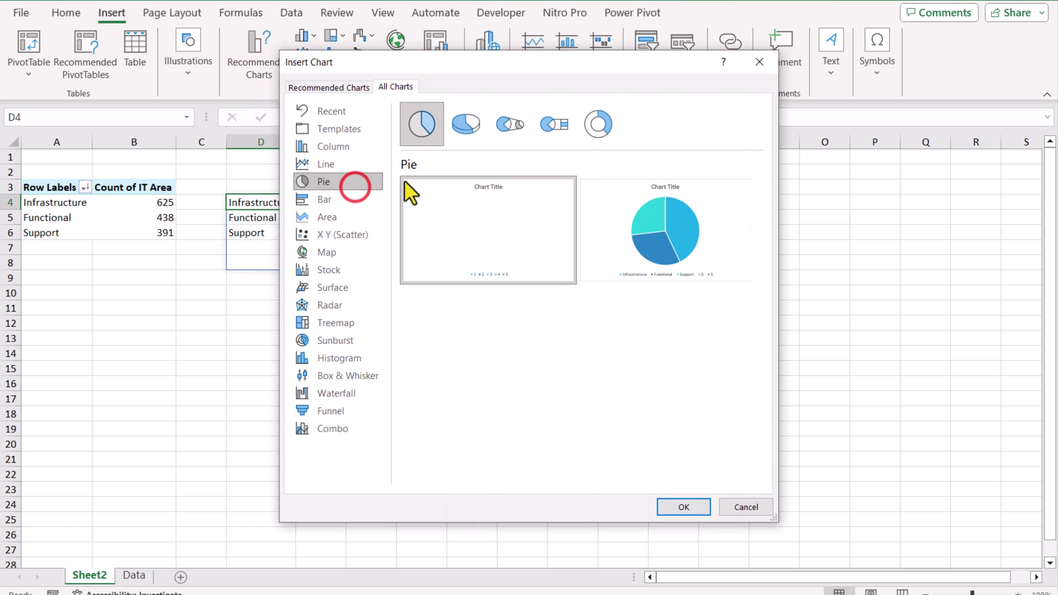
{"action": "left_click", "coordinate": [595, 128]}
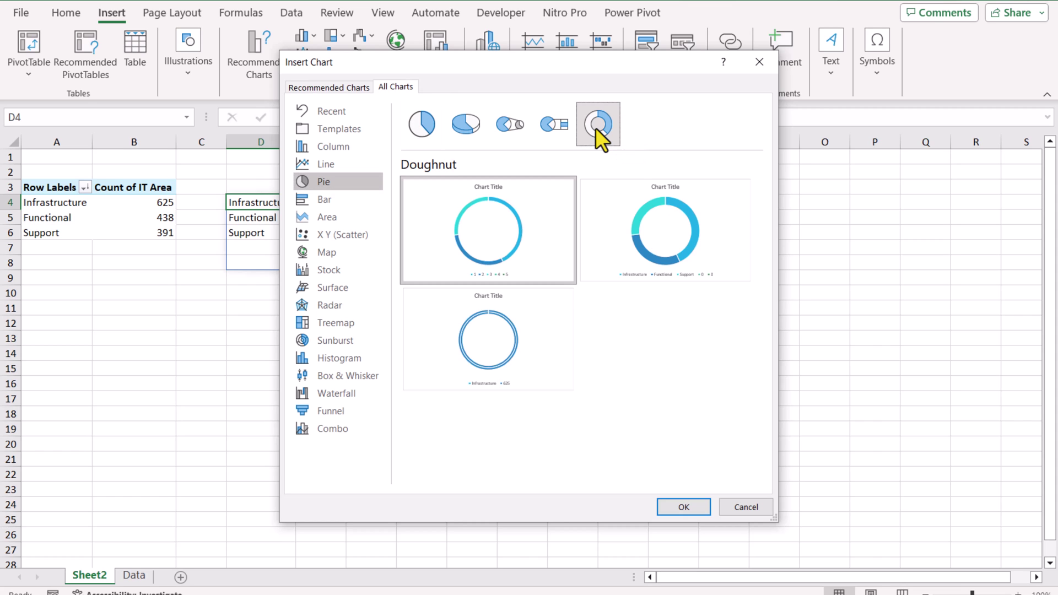
{"action": "left_click", "coordinate": [660, 237]}
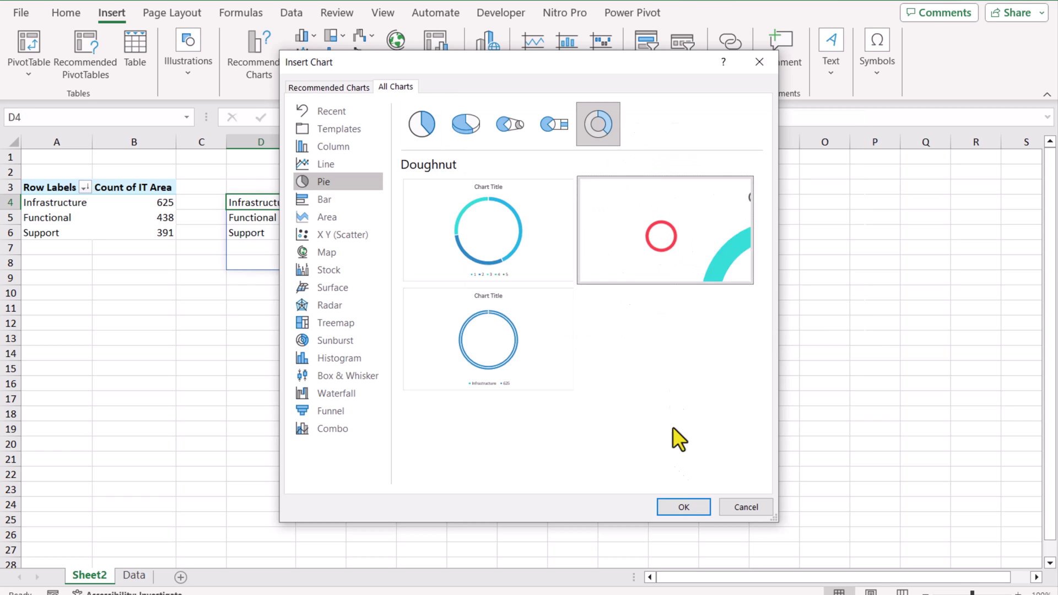
{"action": "left_click", "coordinate": [683, 507]}
{"action": "left_click_drag", "start_coordinate": [692, 317], "coordinate": [808, 192]}
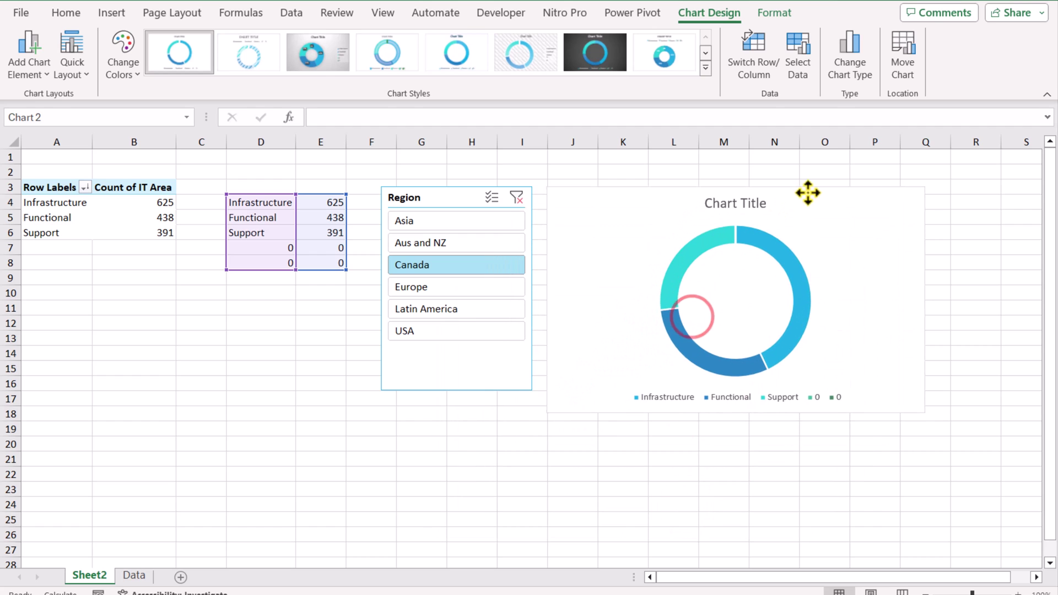
{"action": "left_click", "coordinate": [518, 198]}
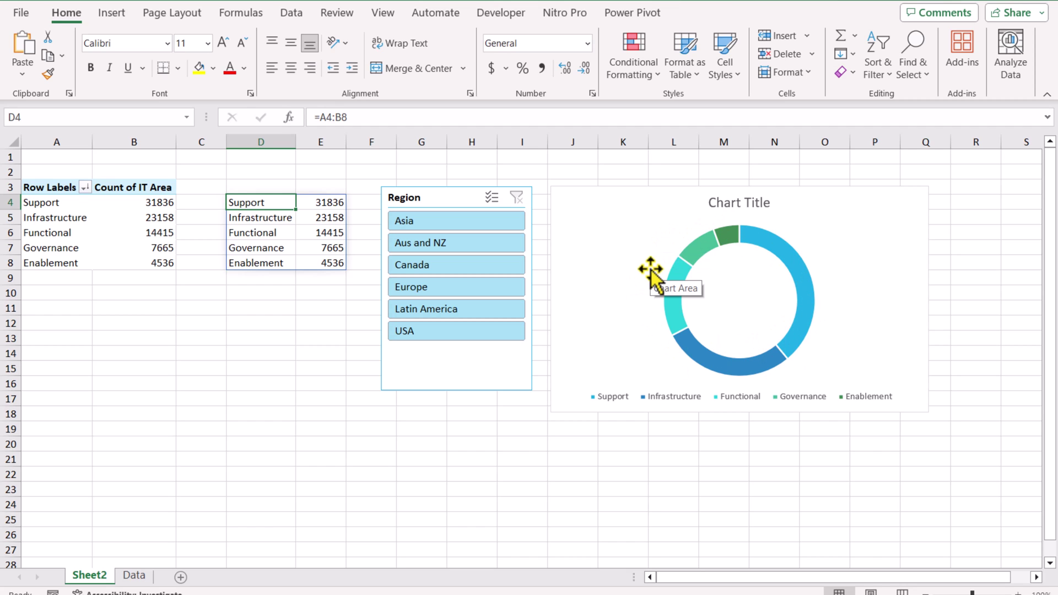
Step: Apply the Blue II theme colour palette
{"action": "left_click", "coordinate": [171, 17]}
{"action": "left_click", "coordinate": [91, 36]}
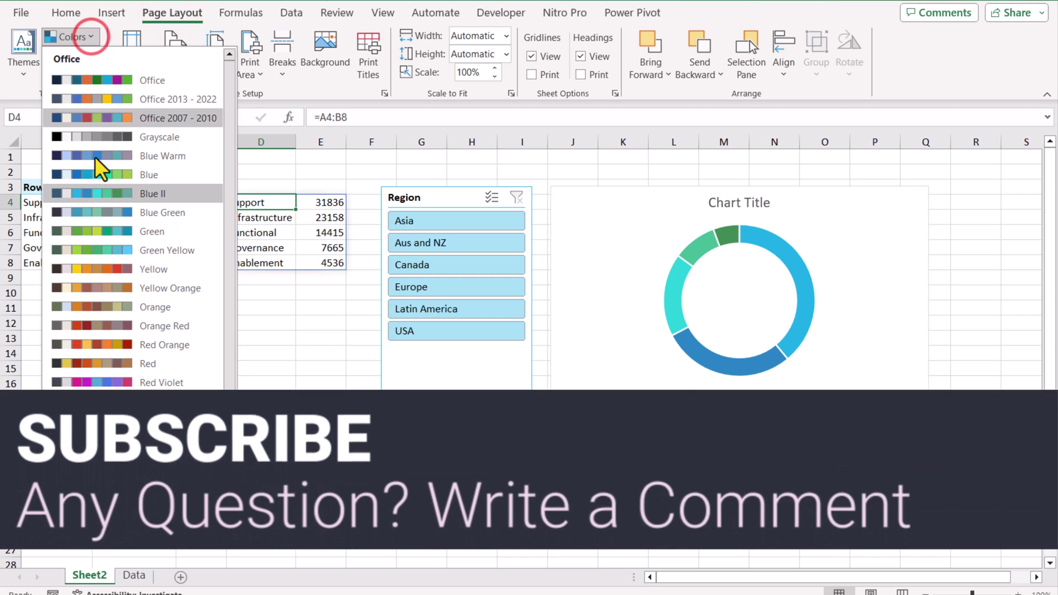
{"action": "left_click", "coordinate": [156, 196]}
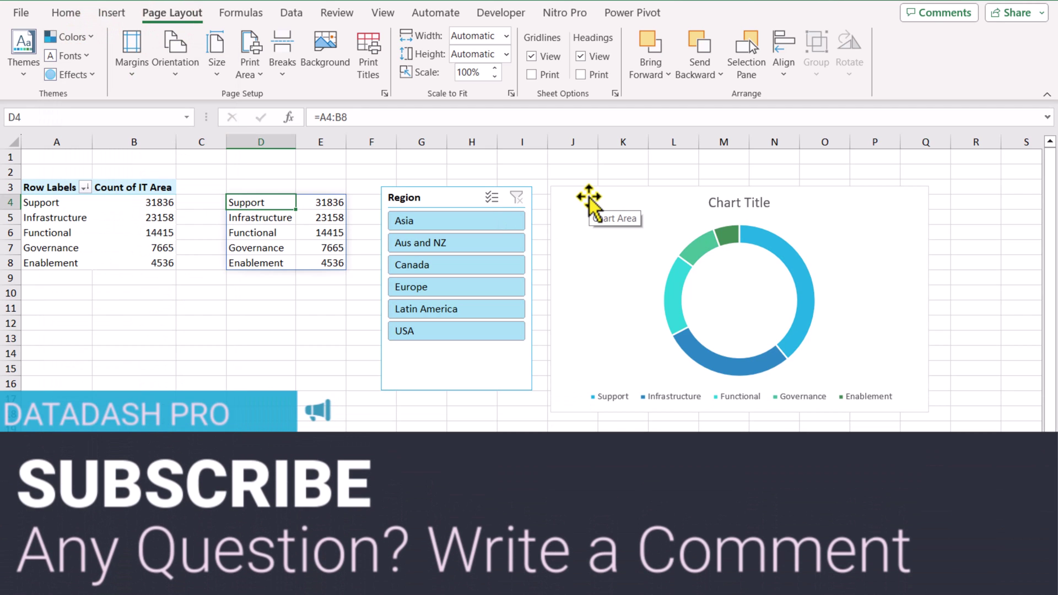
Step: Delete the doughnut chart's title
{"action": "left_click", "coordinate": [589, 198]}
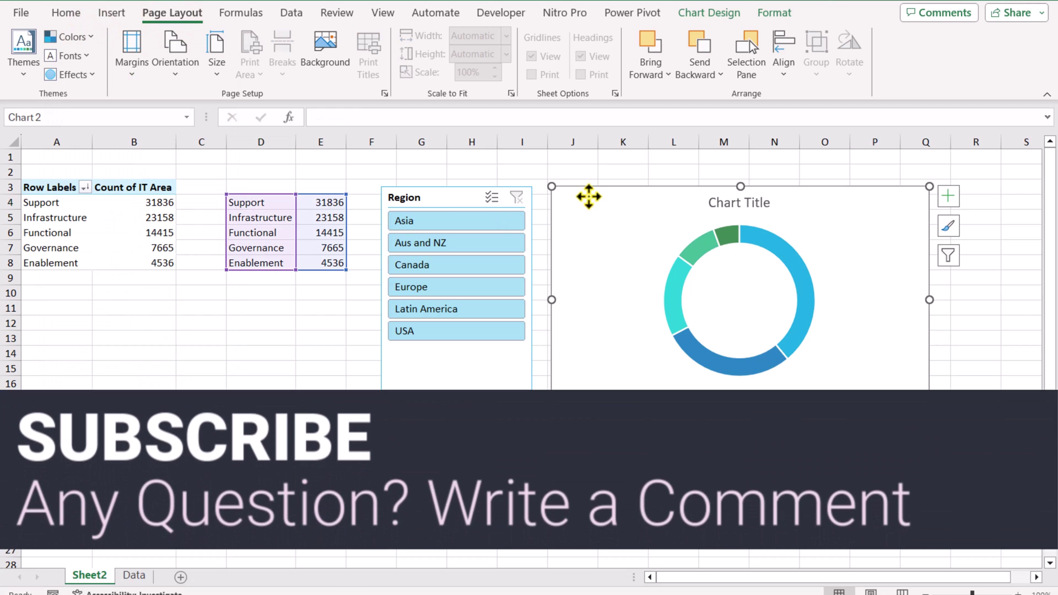
{"action": "left_click", "coordinate": [737, 205]}
{"action": "key", "text": "Delete"}
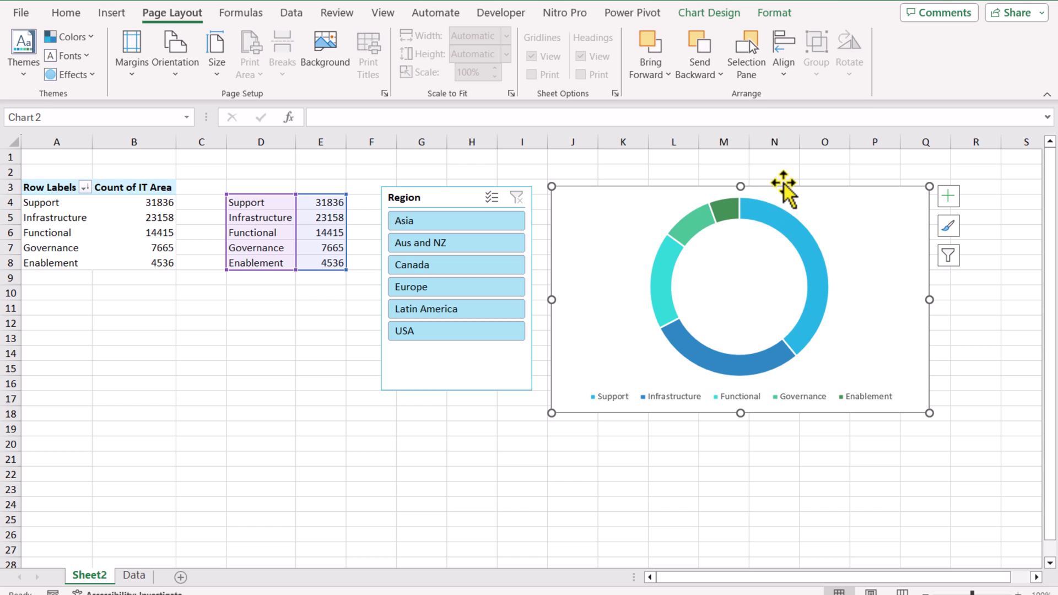
Step: Set the doughnut series' shape outline to No Outline
{"action": "left_click", "coordinate": [788, 217]}
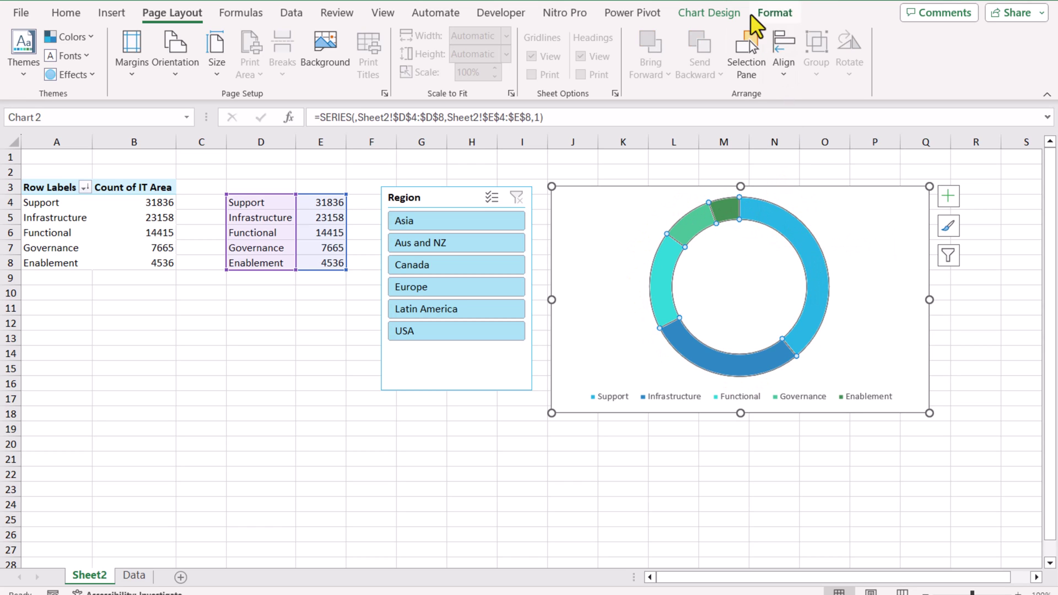
{"action": "left_click", "coordinate": [766, 15]}
{"action": "left_click", "coordinate": [467, 55]}
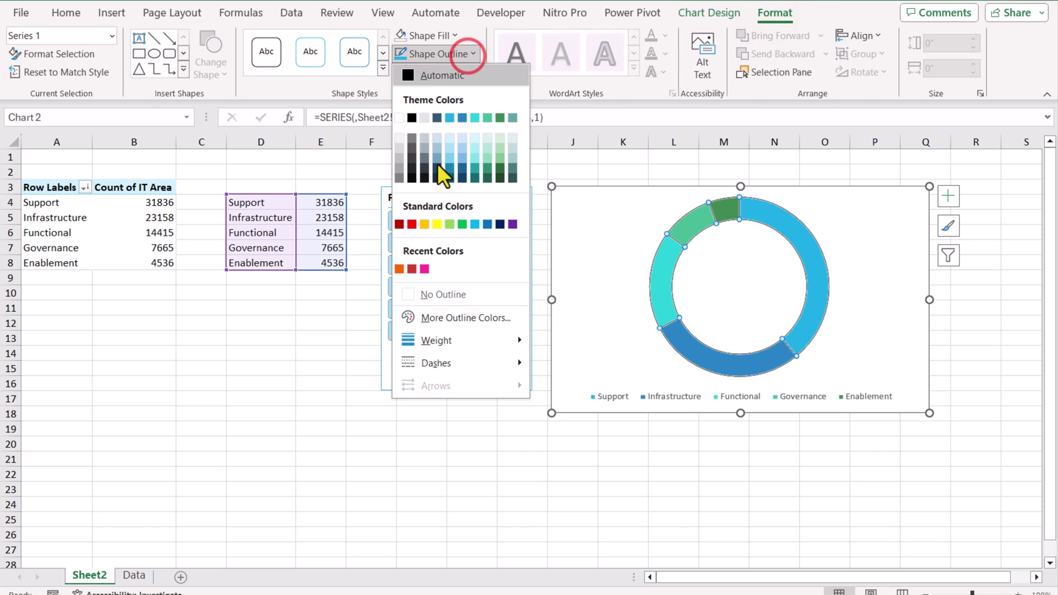
{"action": "left_click", "coordinate": [429, 293]}
Step: Copy the chart and paste its data back in as extra doughnut rings
{"action": "left_click", "coordinate": [632, 189]}
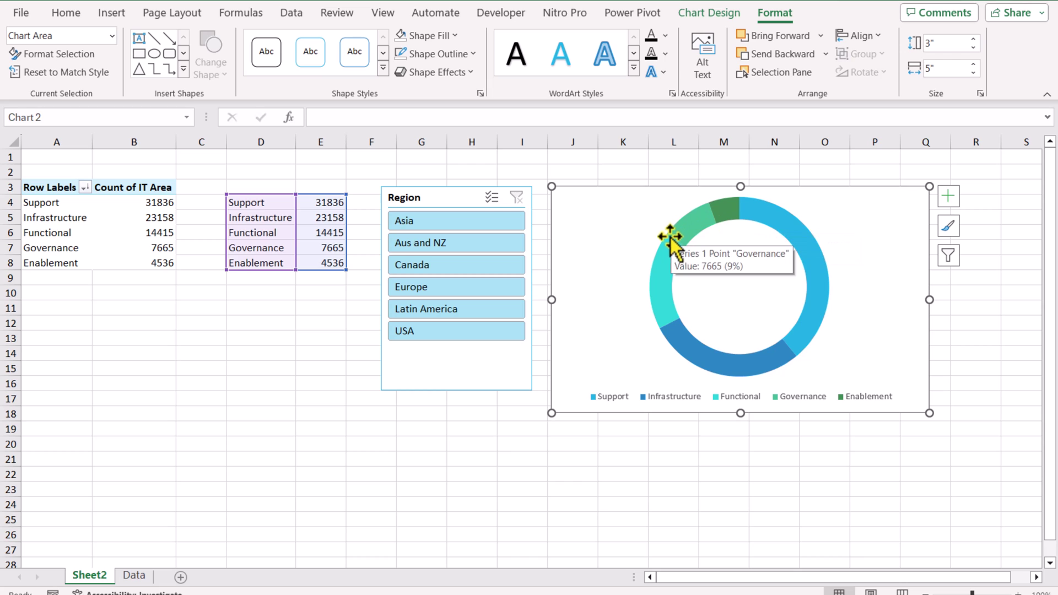
{"action": "key", "text": "ctrl+c"}
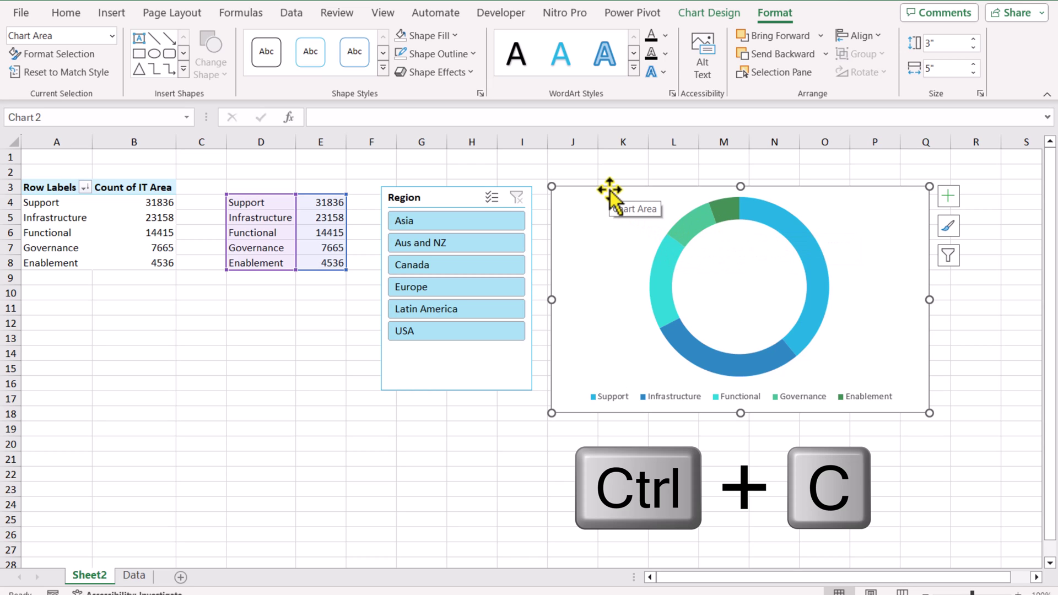
{"action": "key", "text": "ctrl+v"}
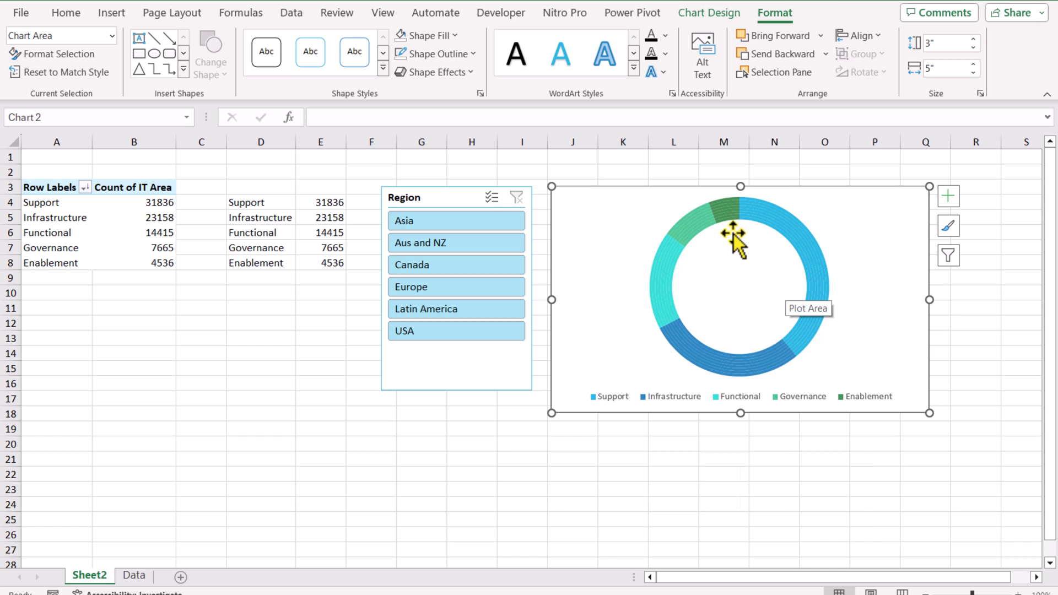
Step: Set the doughnut hole size to 30% in Format Data Series
{"action": "right_click", "coordinate": [699, 351]}
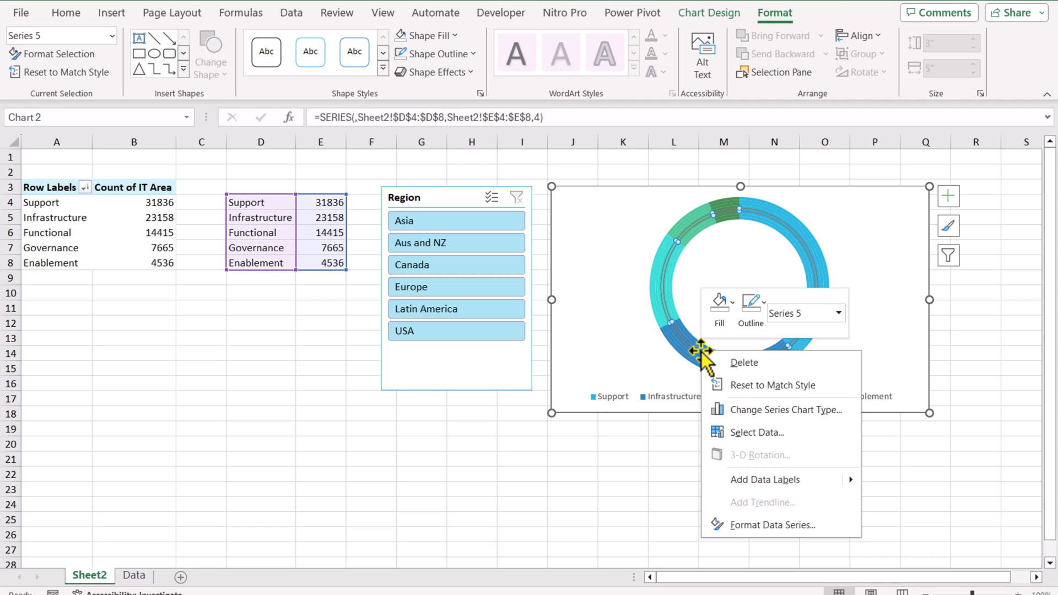
{"action": "left_click", "coordinate": [741, 527]}
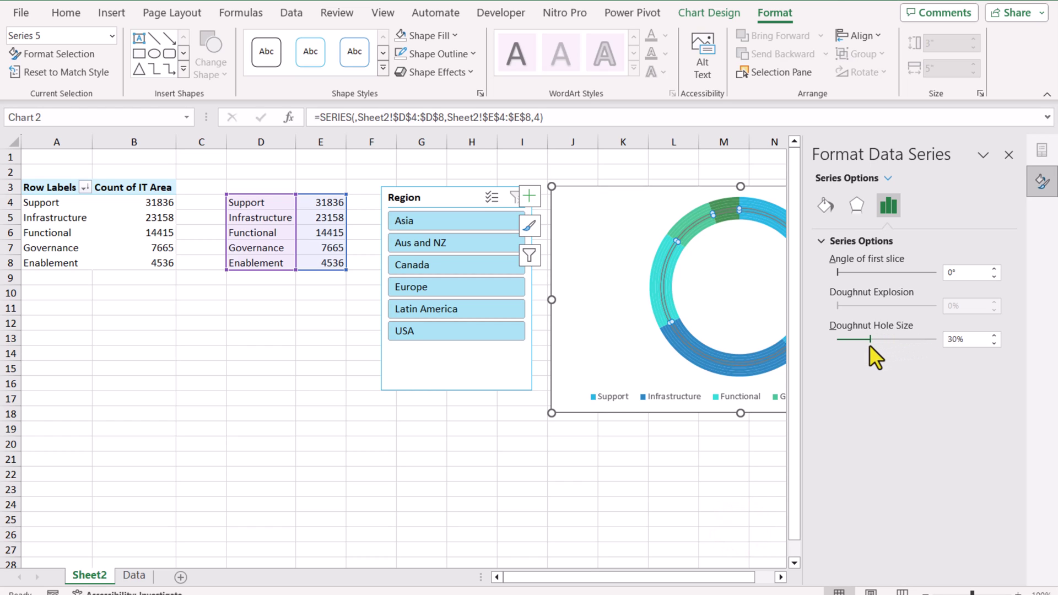
{"action": "left_click", "coordinate": [780, 577]}
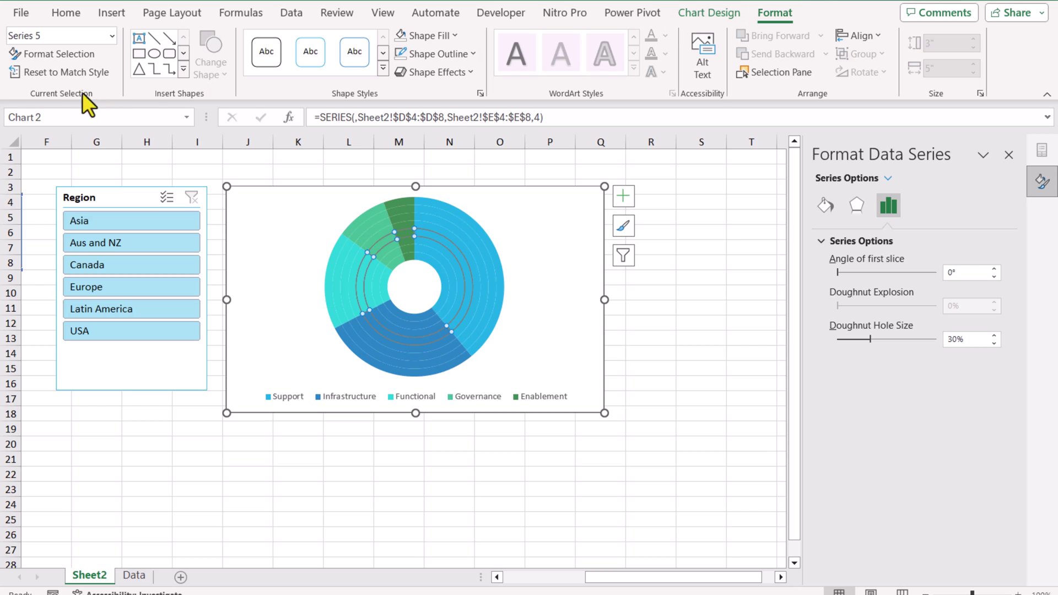
Step: Select Series 1, then Series 2, from the Chart Elements list
{"action": "left_click", "coordinate": [112, 35]}
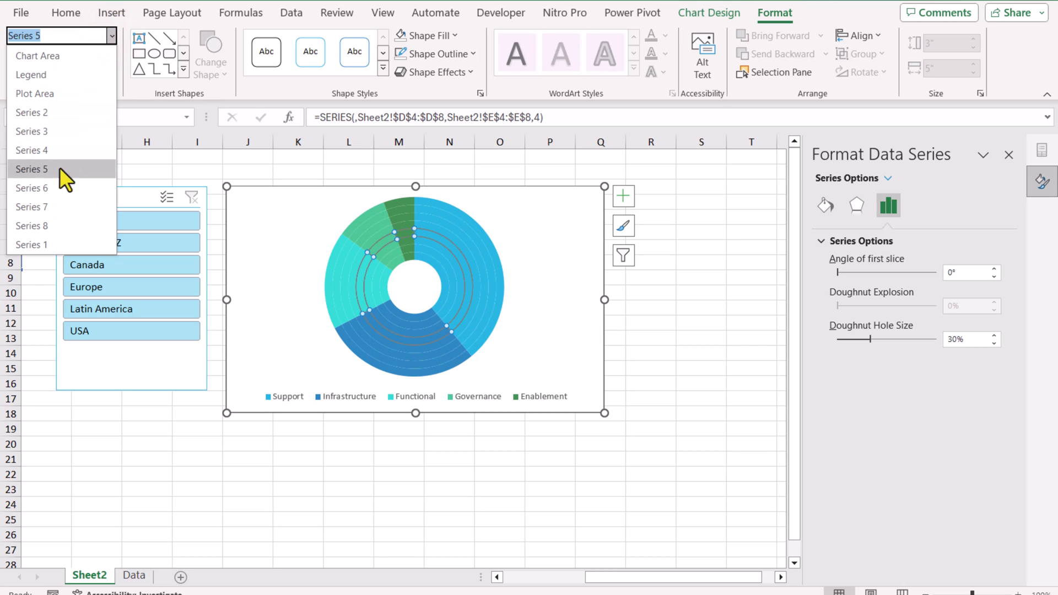
{"action": "left_click", "coordinate": [51, 246]}
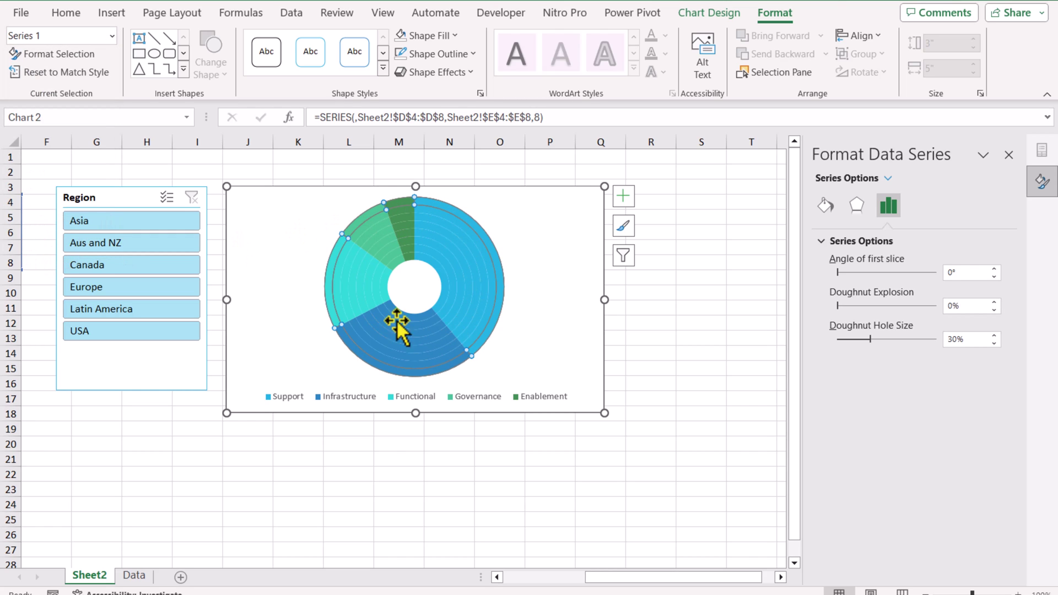
{"action": "left_click", "coordinate": [112, 36]}
{"action": "left_click", "coordinate": [63, 116]}
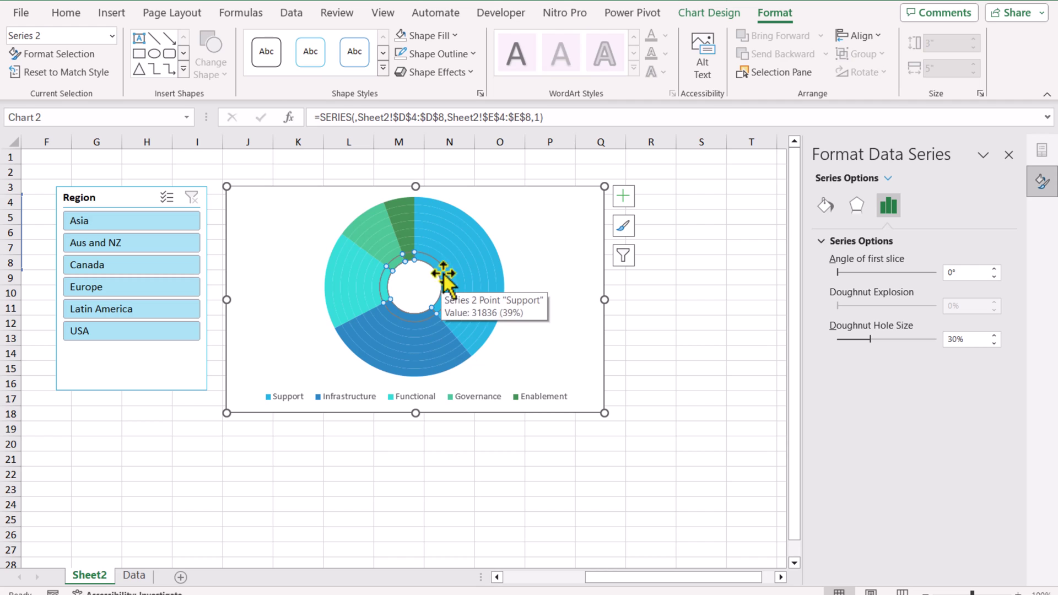
{"action": "left_click", "coordinate": [113, 35]}
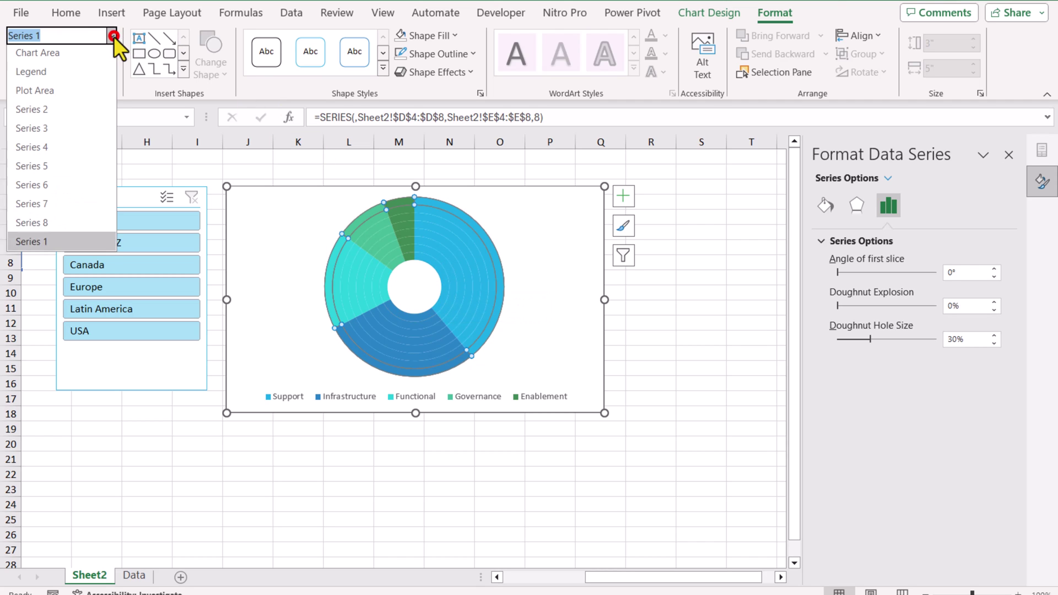
Step: Give the outer Series 1 ring No Fill and enlarge the chart to 4.3 by 6.43 inches
{"action": "left_click", "coordinate": [70, 245]}
{"action": "left_click", "coordinate": [444, 35]}
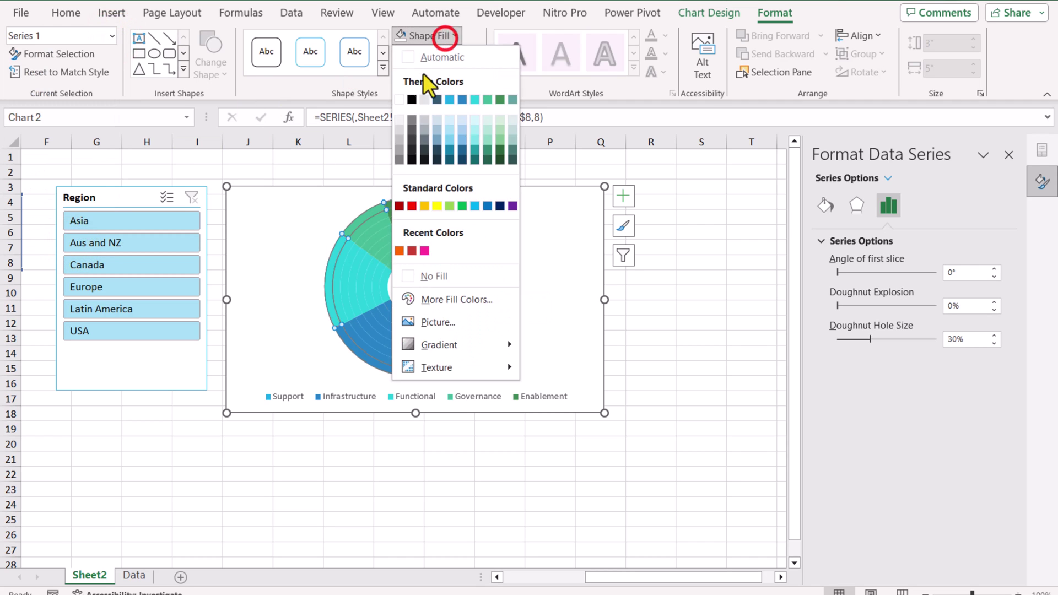
{"action": "left_click", "coordinate": [439, 274]}
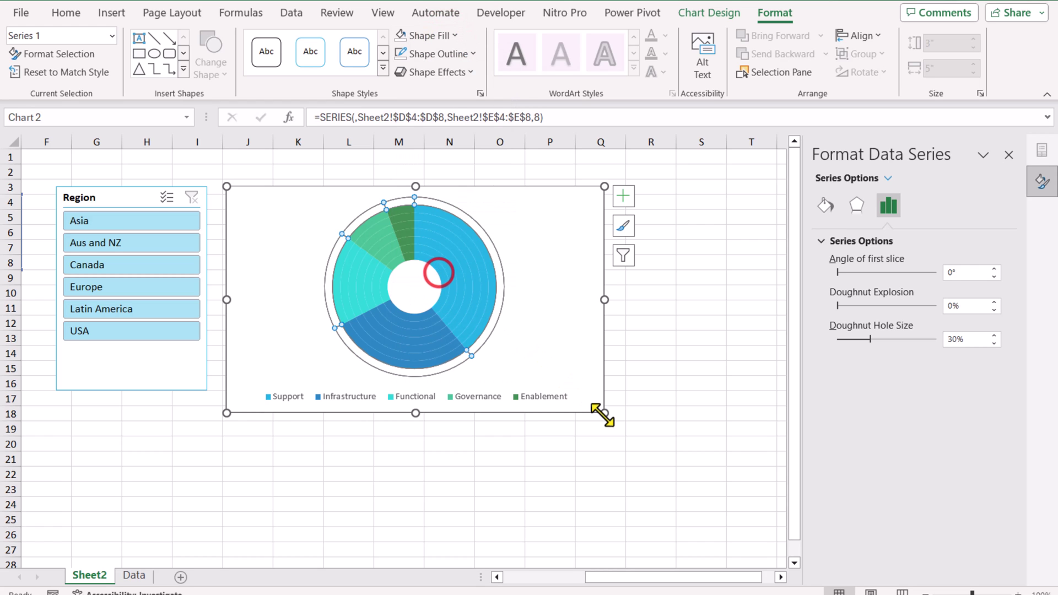
{"action": "left_click_drag", "start_coordinate": [605, 414], "coordinate": [712, 512]}
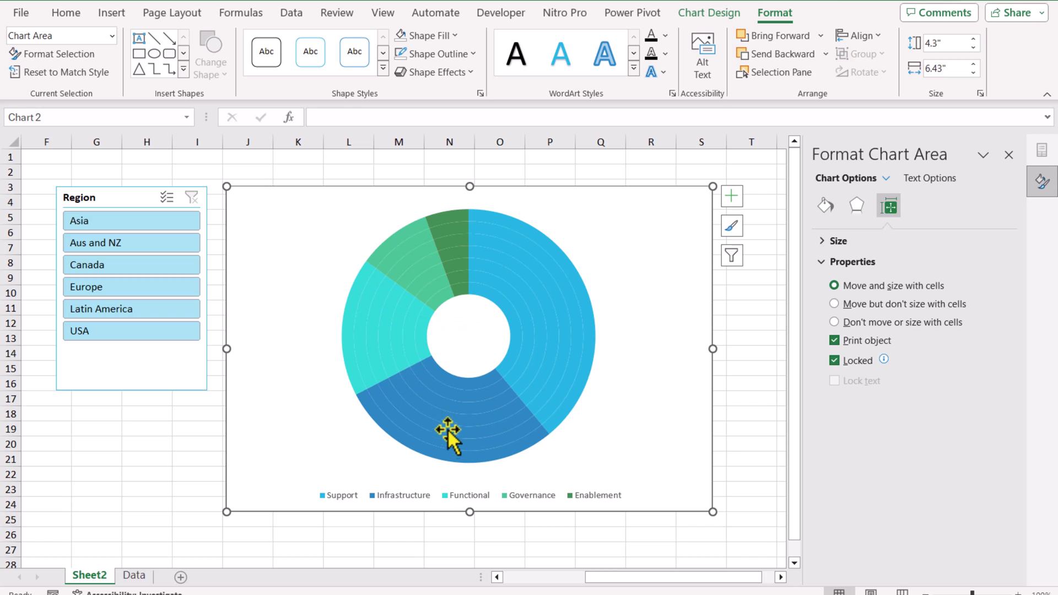
{"action": "mouse_move", "coordinate": [442, 454]}
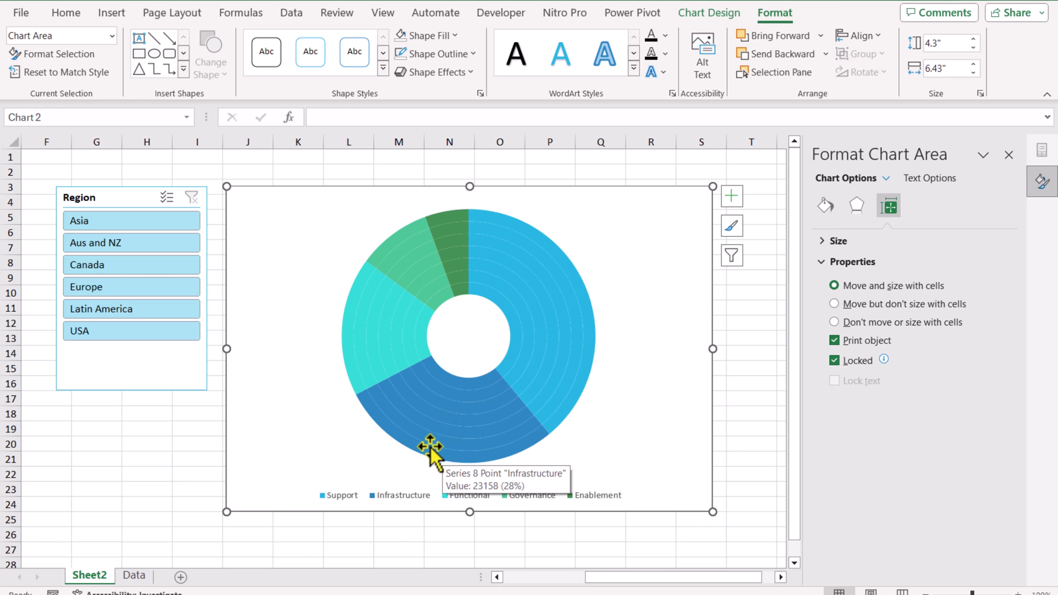
Step: Remove the fill from the Infrastructure slice of the outer ring
{"action": "left_click", "coordinate": [482, 456]}
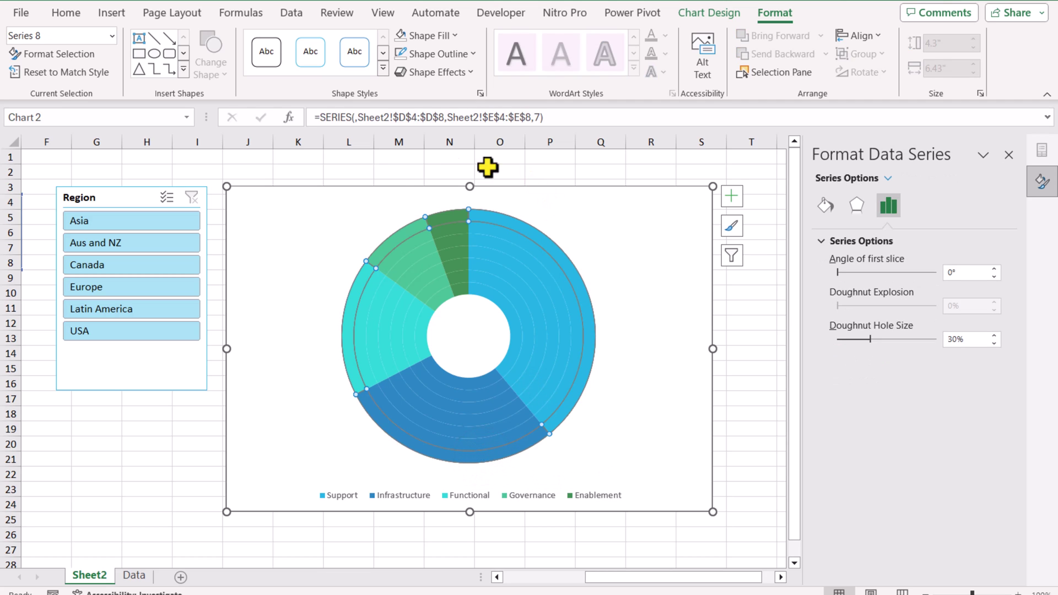
{"action": "left_click", "coordinate": [473, 453]}
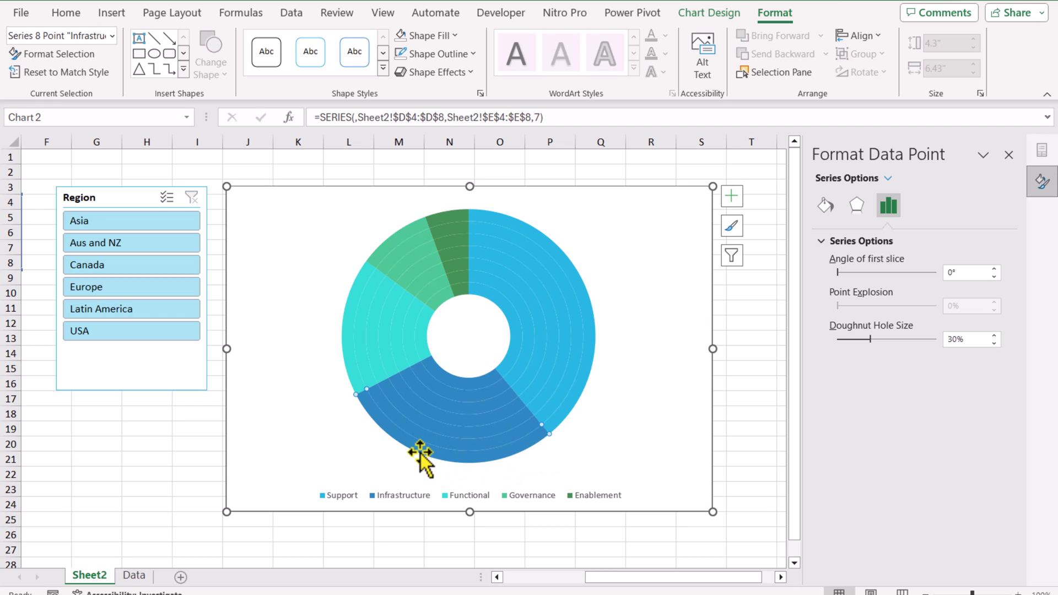
{"action": "left_click", "coordinate": [449, 35]}
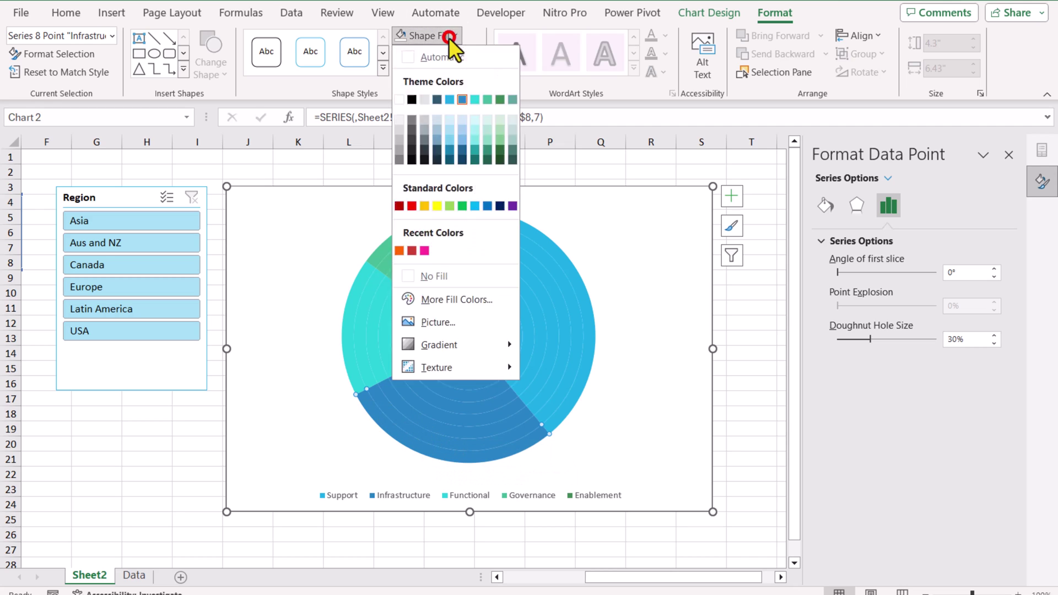
{"action": "left_click", "coordinate": [433, 279]}
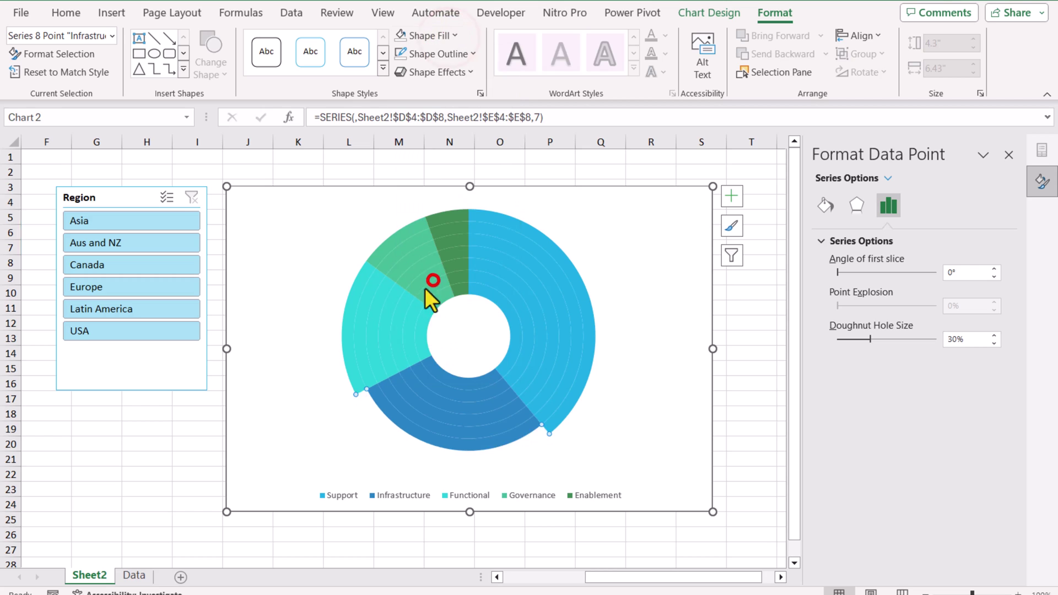
Step: Set No Fill on the outer ring's Functional, Governance and Enablement slices
{"action": "left_click", "coordinate": [346, 346]}
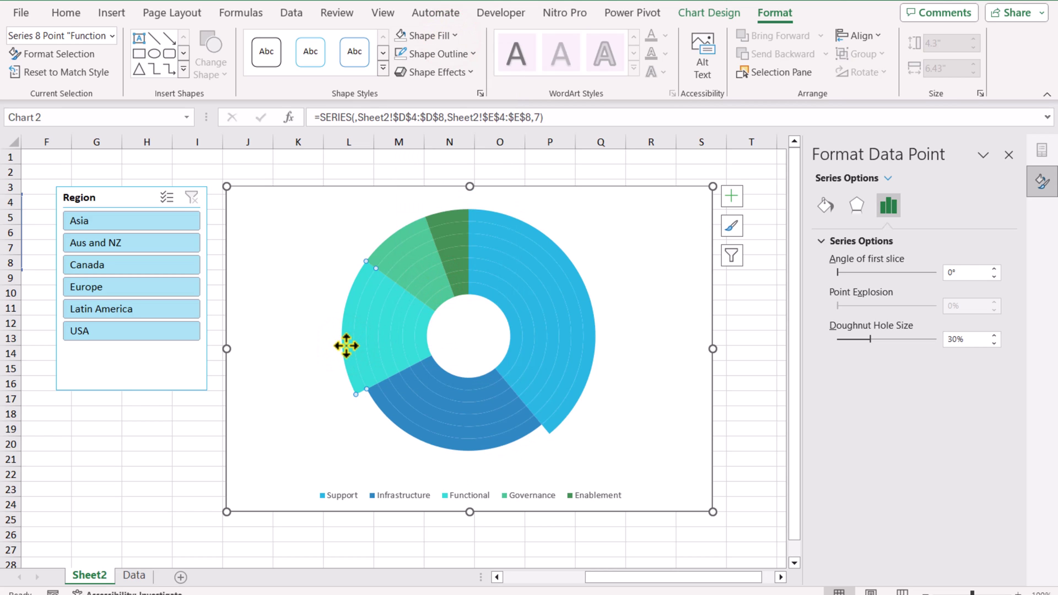
{"action": "left_click", "coordinate": [424, 35]}
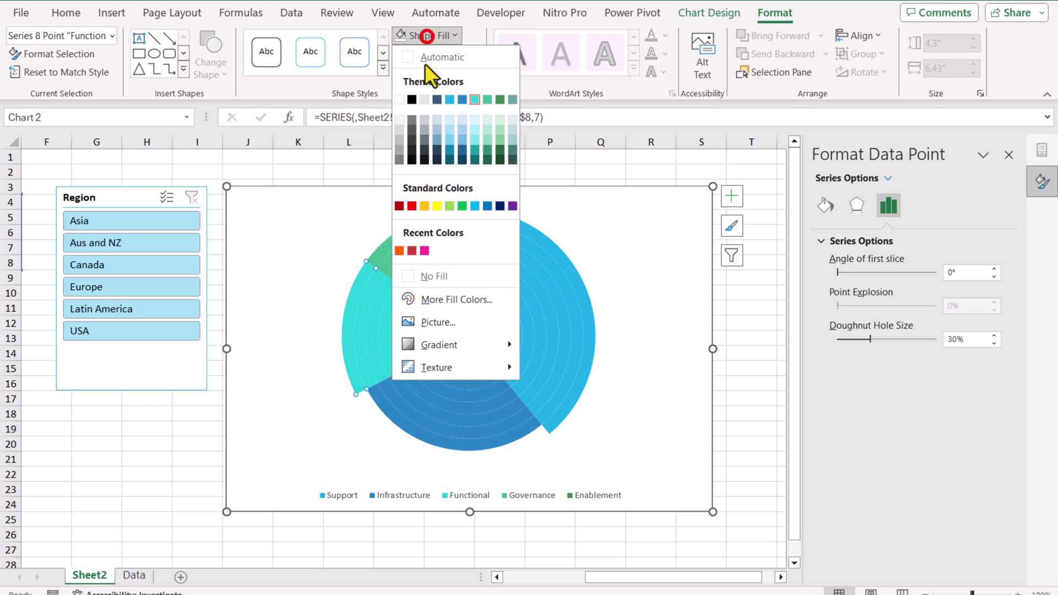
{"action": "left_click", "coordinate": [435, 274]}
{"action": "left_click", "coordinate": [386, 243]}
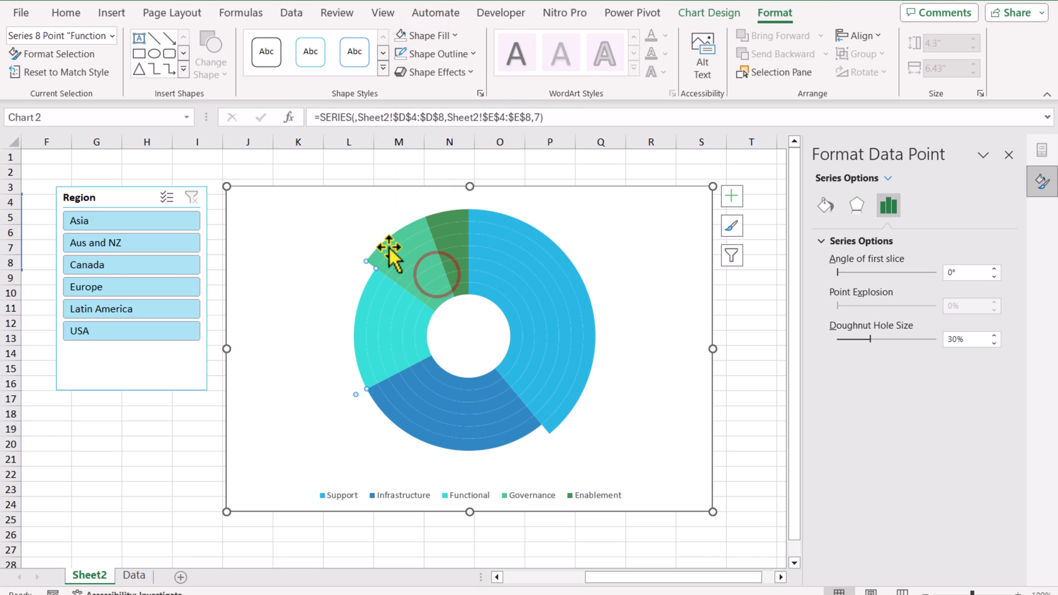
{"action": "left_click", "coordinate": [444, 31]}
{"action": "left_click", "coordinate": [406, 273]}
{"action": "left_click", "coordinate": [453, 219]}
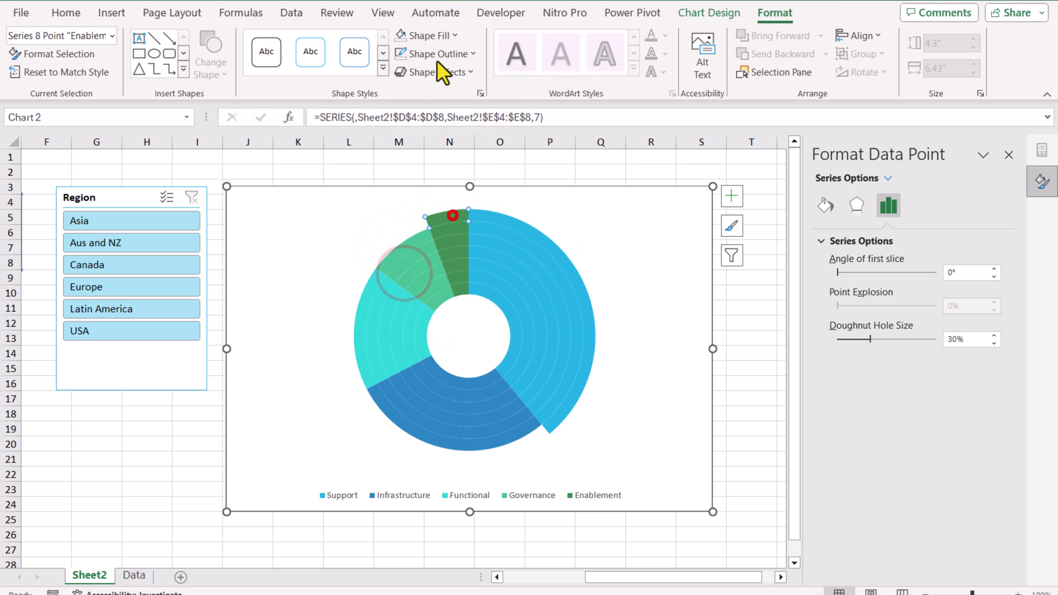
{"action": "left_click", "coordinate": [430, 35]}
{"action": "left_click", "coordinate": [439, 276]}
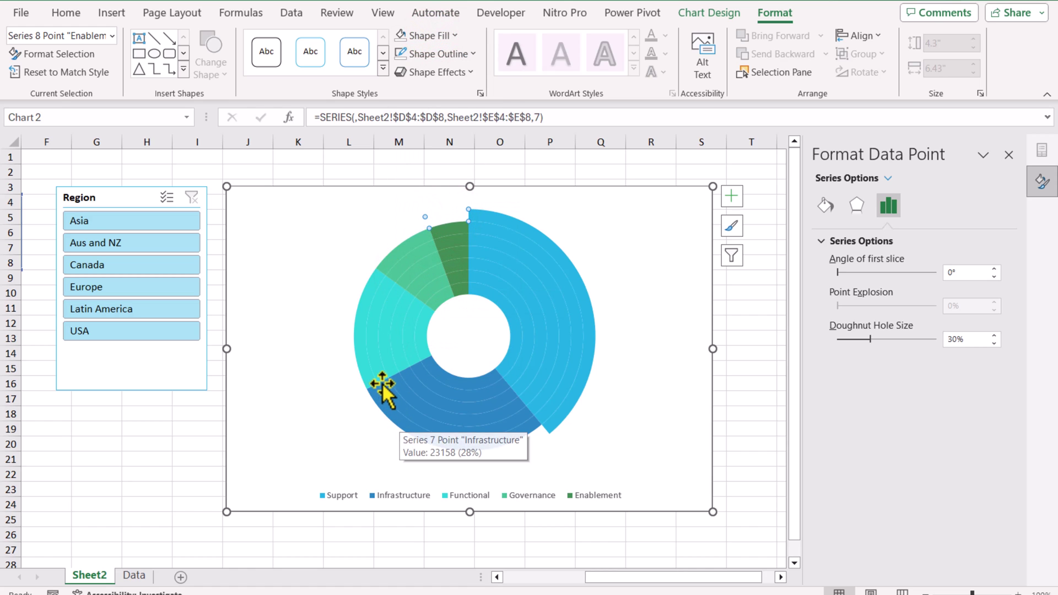
Step: On the second ring, remove the fill from the Functional, Governance and Enablement slices
{"action": "left_click", "coordinate": [361, 362]}
{"action": "left_click", "coordinate": [361, 362]}
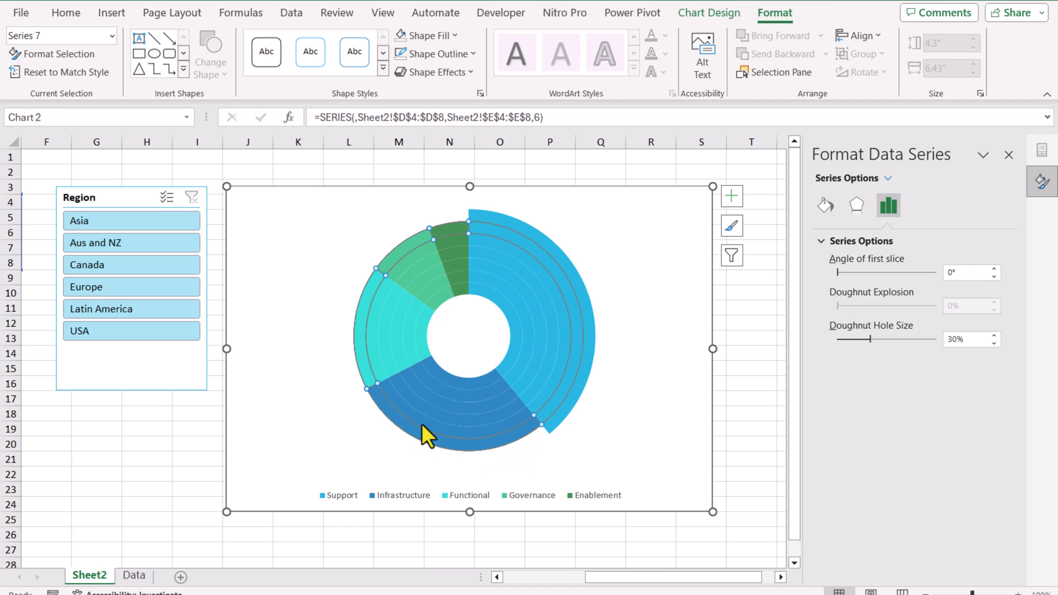
{"action": "left_click", "coordinate": [358, 331]}
{"action": "left_click", "coordinate": [453, 34]}
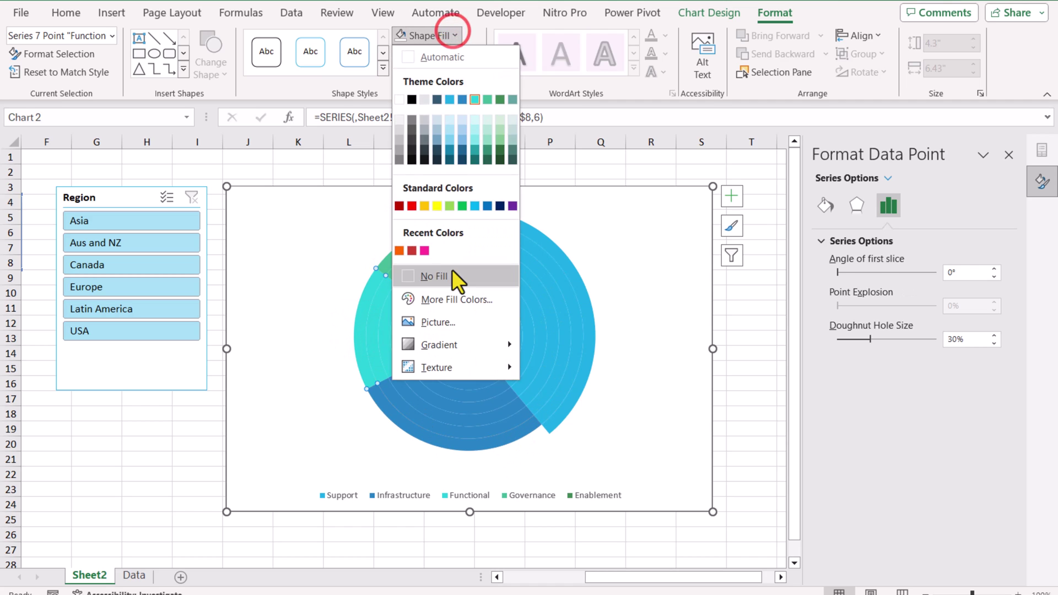
{"action": "left_click", "coordinate": [451, 274]}
{"action": "left_click", "coordinate": [402, 246]}
{"action": "left_click", "coordinate": [453, 34]}
{"action": "left_click", "coordinate": [435, 275]}
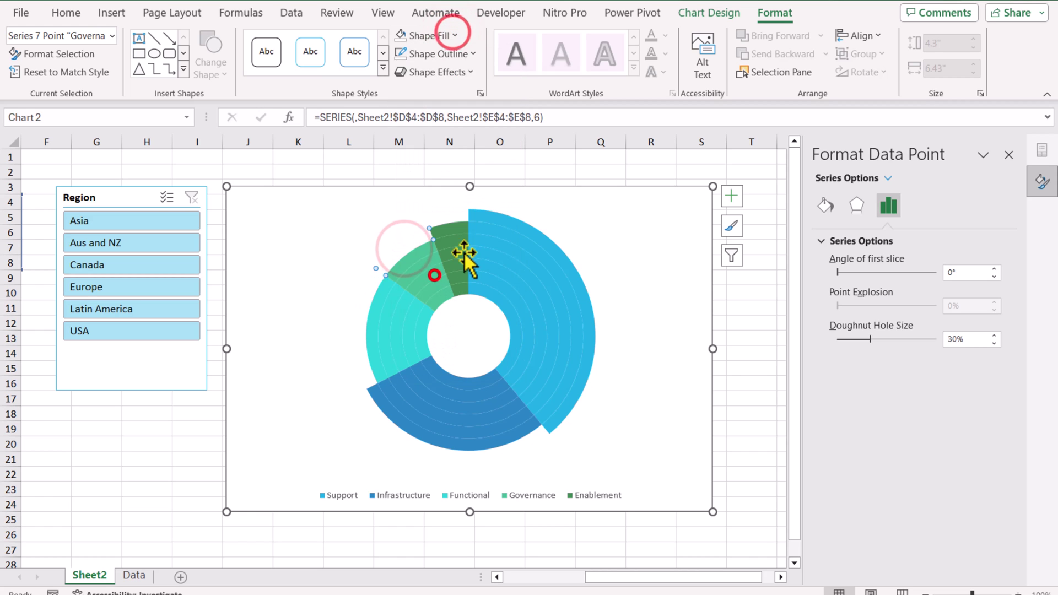
{"action": "left_click", "coordinate": [460, 243]}
{"action": "left_click", "coordinate": [427, 34]}
{"action": "left_click", "coordinate": [444, 273]}
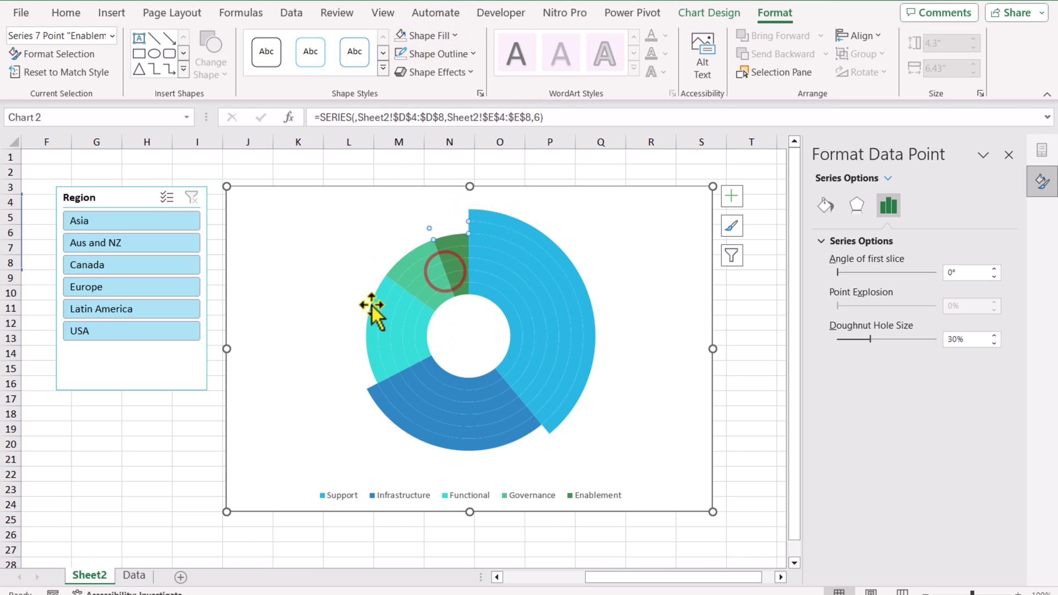
Step: On the third ring, give Governance a green fill and set Enablement to No Fill
{"action": "left_click", "coordinate": [399, 265]}
{"action": "left_click", "coordinate": [398, 265]}
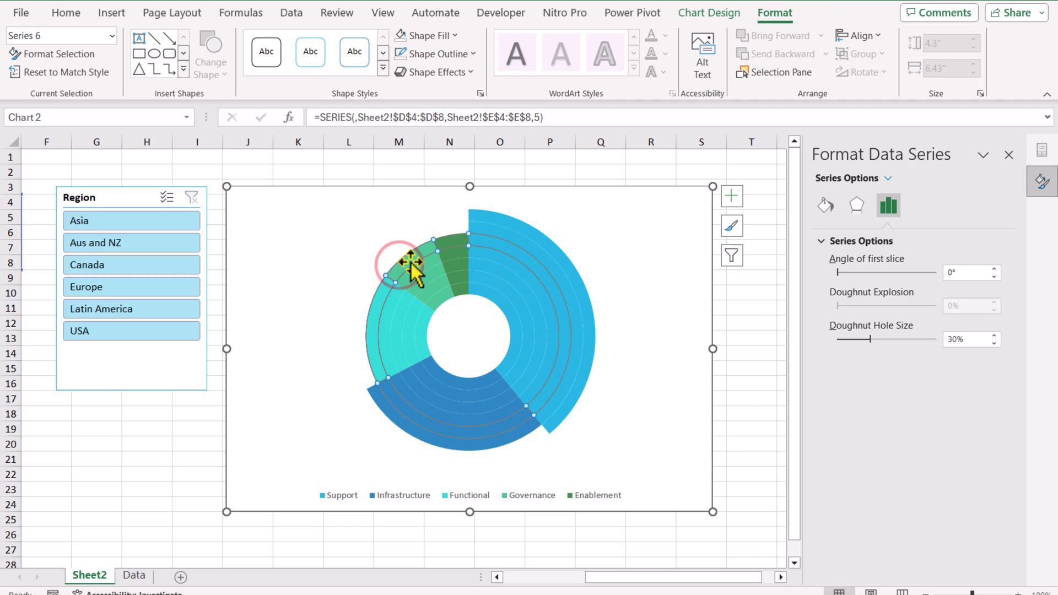
{"action": "left_click", "coordinate": [449, 38]}
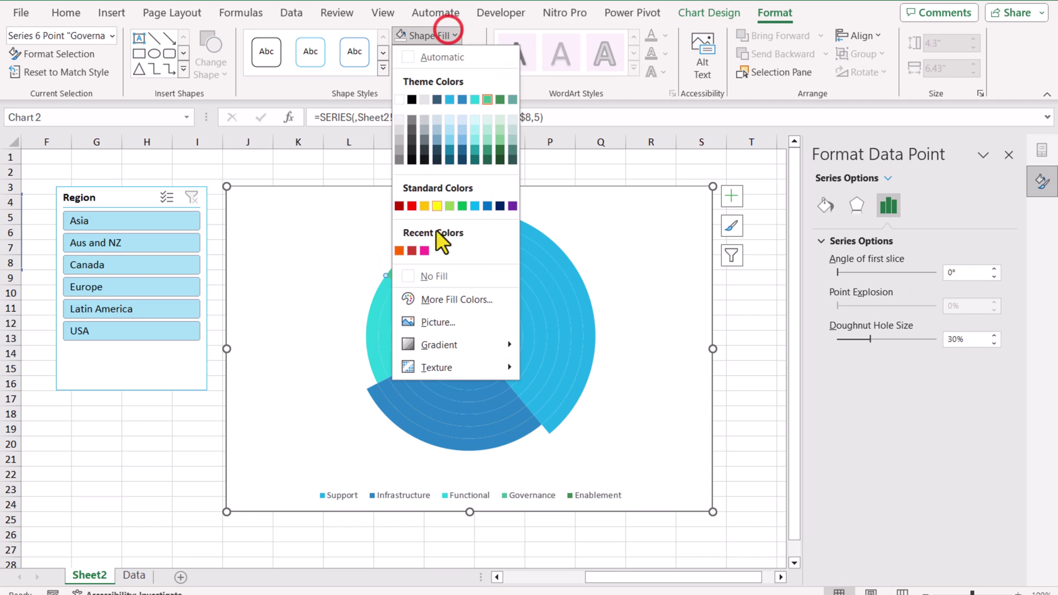
{"action": "left_click", "coordinate": [408, 247]}
{"action": "left_click", "coordinate": [453, 241]}
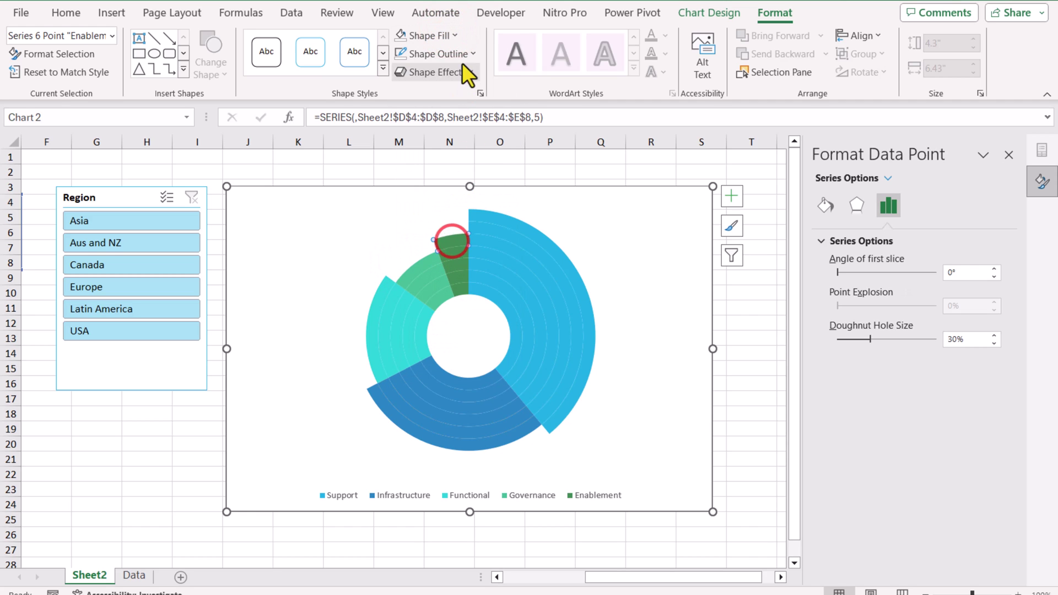
{"action": "left_click", "coordinate": [456, 35]}
{"action": "left_click", "coordinate": [446, 275]}
Step: Remove the fill from the Enablement slice on the fourth ring
{"action": "left_click", "coordinate": [454, 255]}
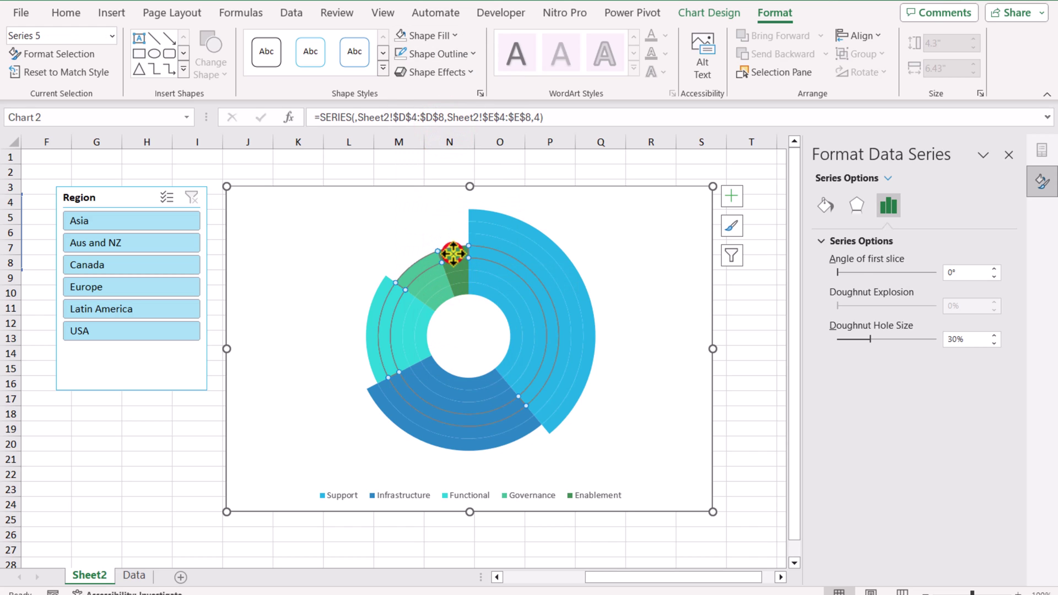
{"action": "left_click", "coordinate": [452, 255]}
{"action": "left_click", "coordinate": [441, 38]}
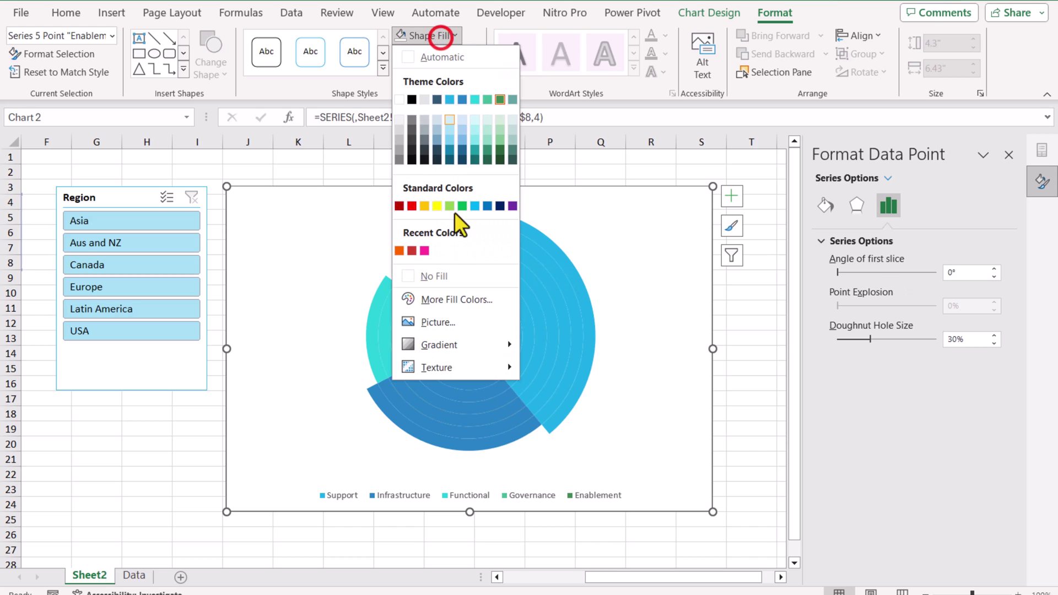
{"action": "left_click", "coordinate": [450, 271]}
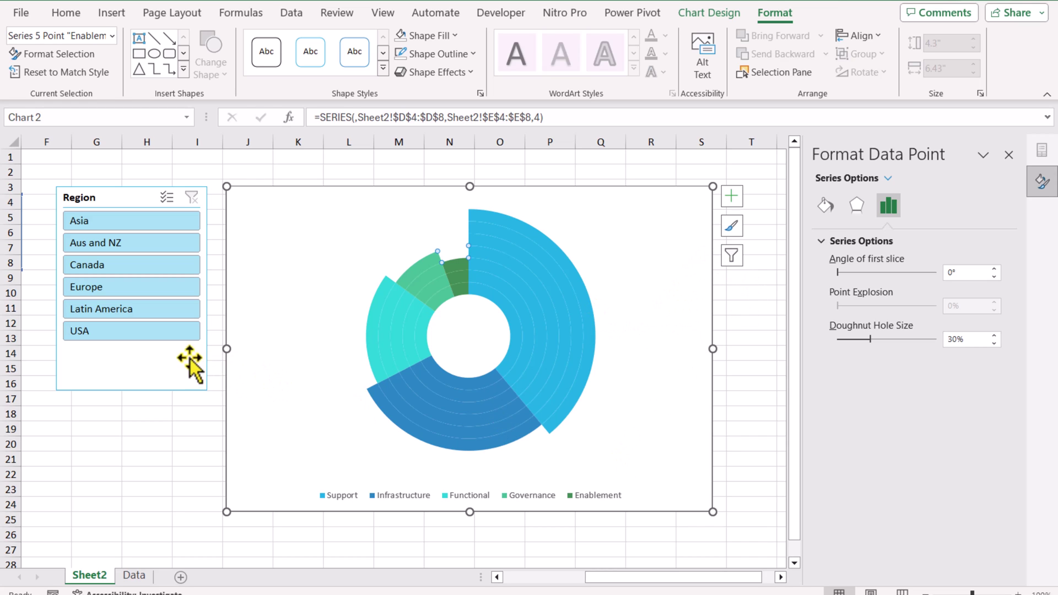
{"action": "left_click", "coordinate": [158, 330]}
{"action": "left_click", "coordinate": [151, 310]}
{"action": "left_click", "coordinate": [146, 293]}
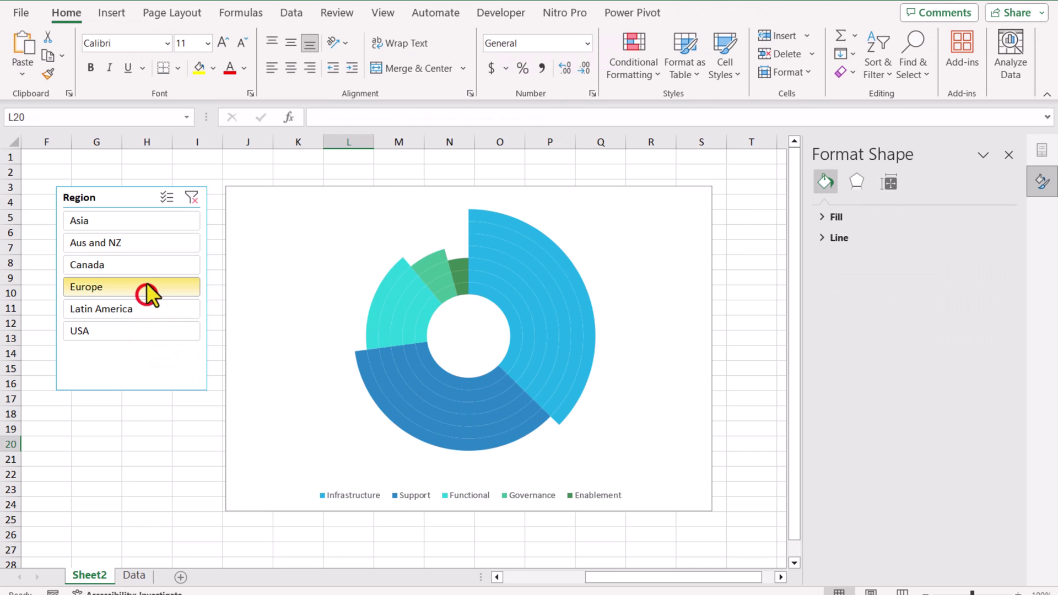
{"action": "left_click", "coordinate": [147, 265]}
{"action": "left_click", "coordinate": [147, 266]}
{"action": "left_click", "coordinate": [698, 213]}
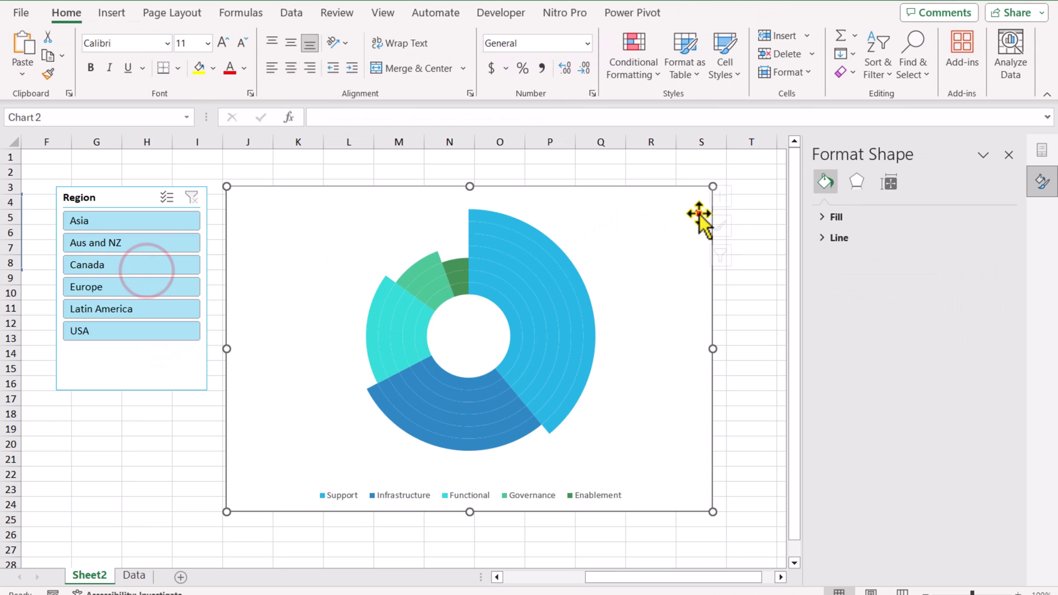
{"action": "left_click", "coordinate": [732, 194]}
{"action": "left_click", "coordinate": [766, 232]}
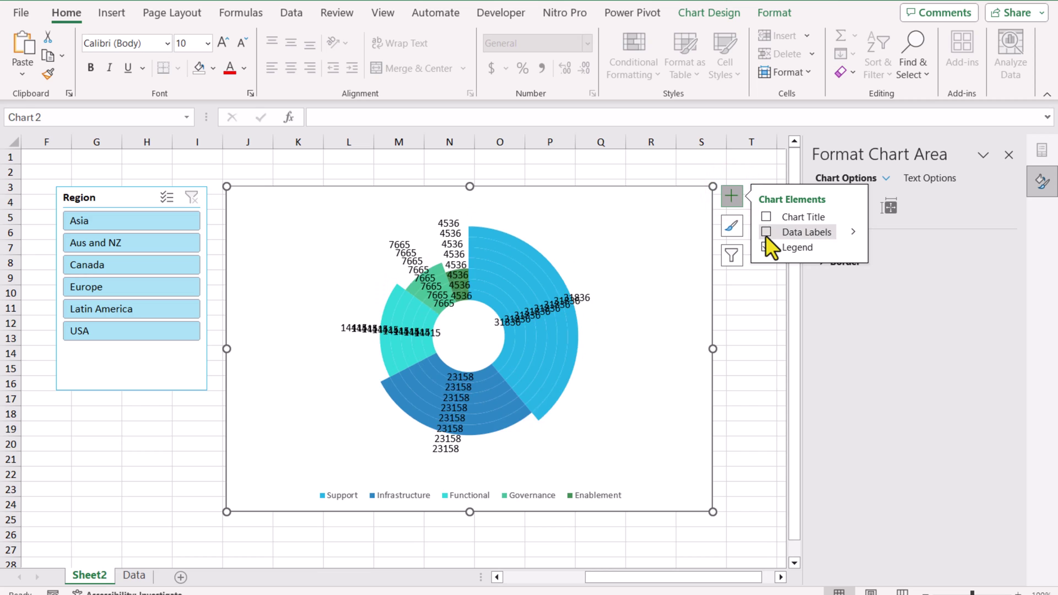
{"action": "left_click", "coordinate": [765, 232]}
{"action": "left_click", "coordinate": [765, 234]}
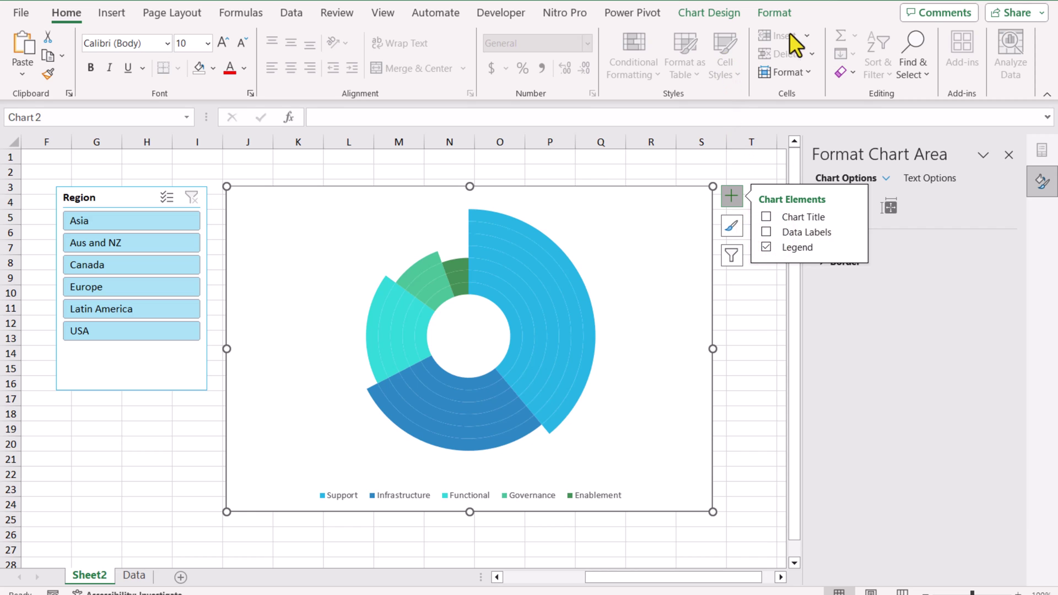
Step: Add data labels to the Series 1 ring only, showing counts 31836, 23158, 14415, 7665 and 4536
{"action": "left_click", "coordinate": [783, 15]}
{"action": "left_click", "coordinate": [112, 36]}
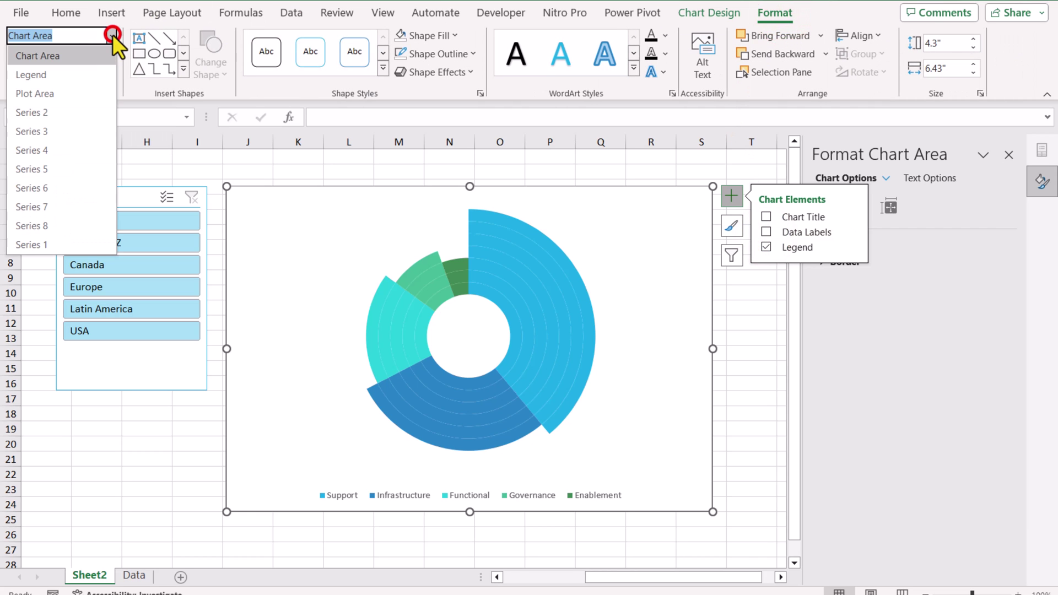
{"action": "left_click", "coordinate": [39, 244]}
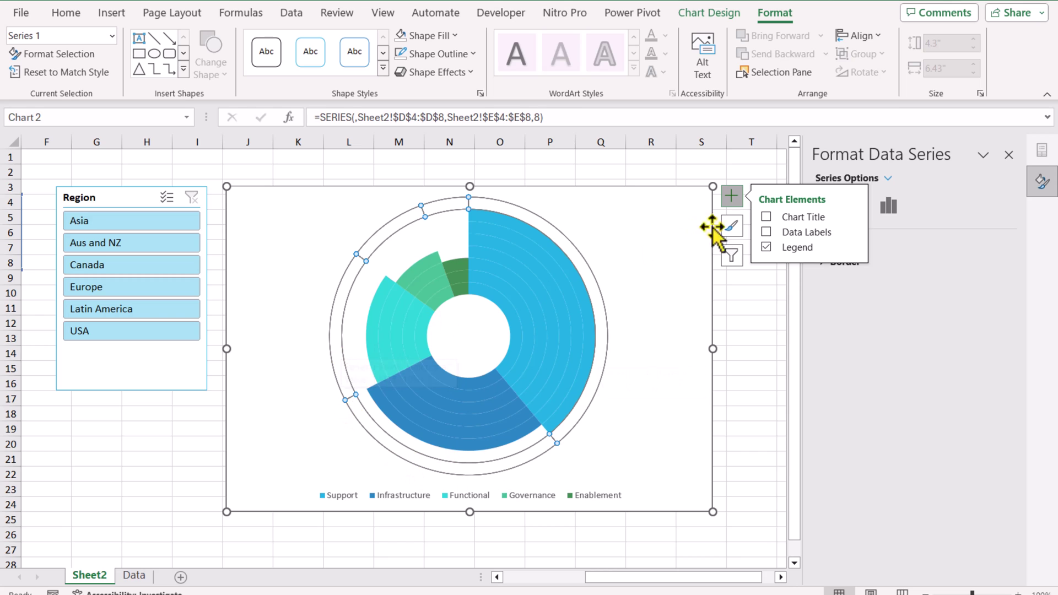
{"action": "left_click", "coordinate": [768, 230]}
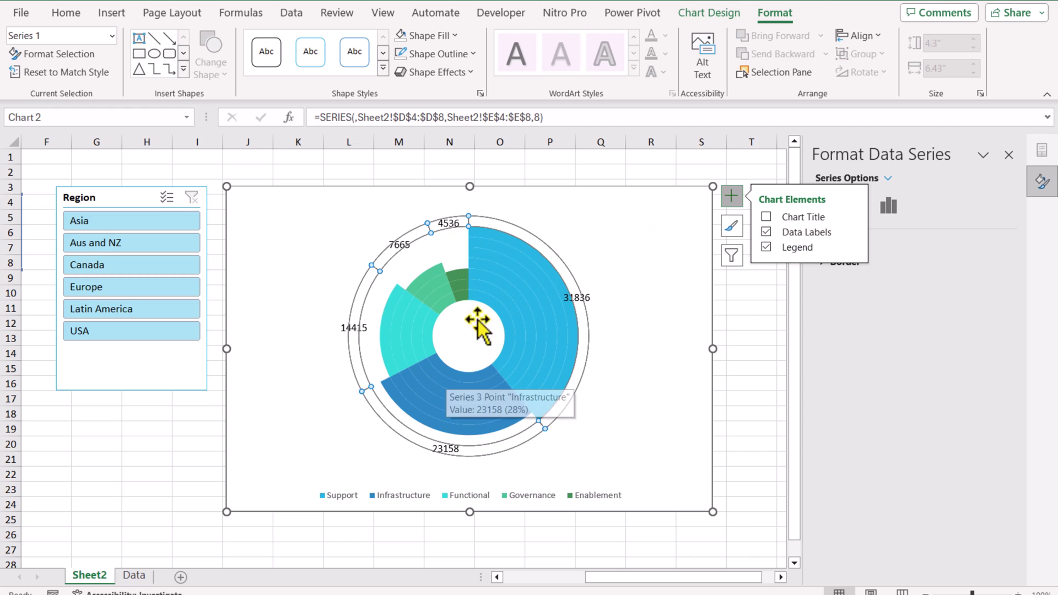
Step: Change the Series 1 labels to show category name and percentage, removing the raw value
{"action": "left_click", "coordinate": [449, 225]}
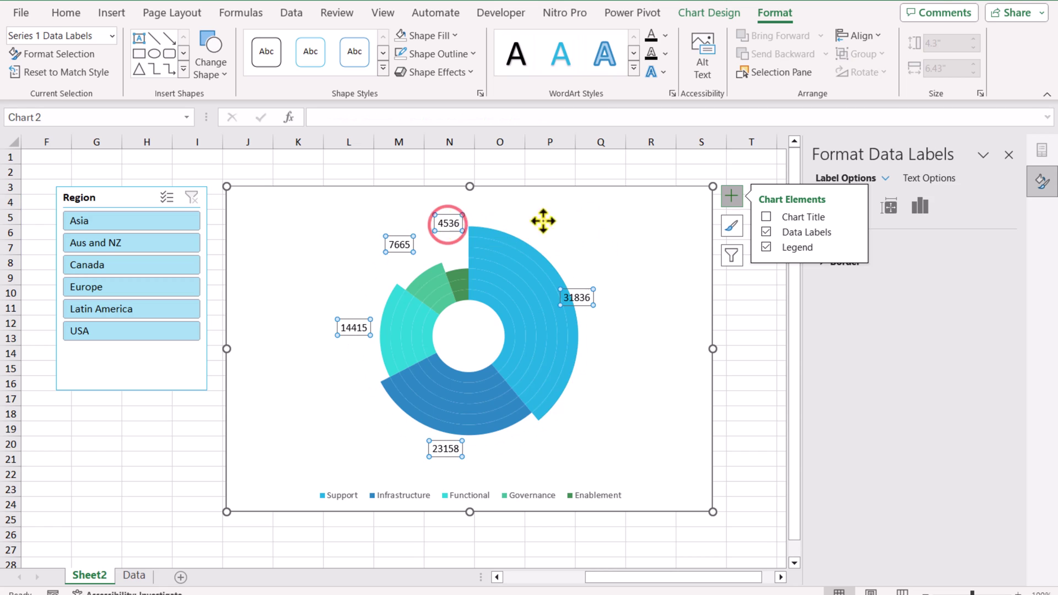
{"action": "left_click", "coordinate": [921, 206]}
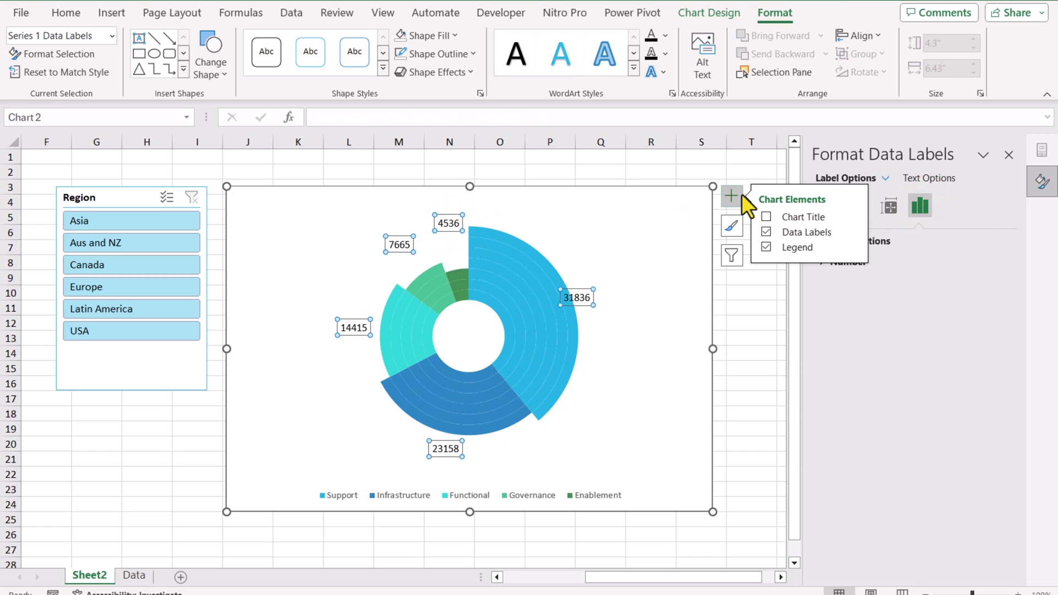
{"action": "left_click", "coordinate": [785, 211]}
{"action": "left_click", "coordinate": [868, 241]}
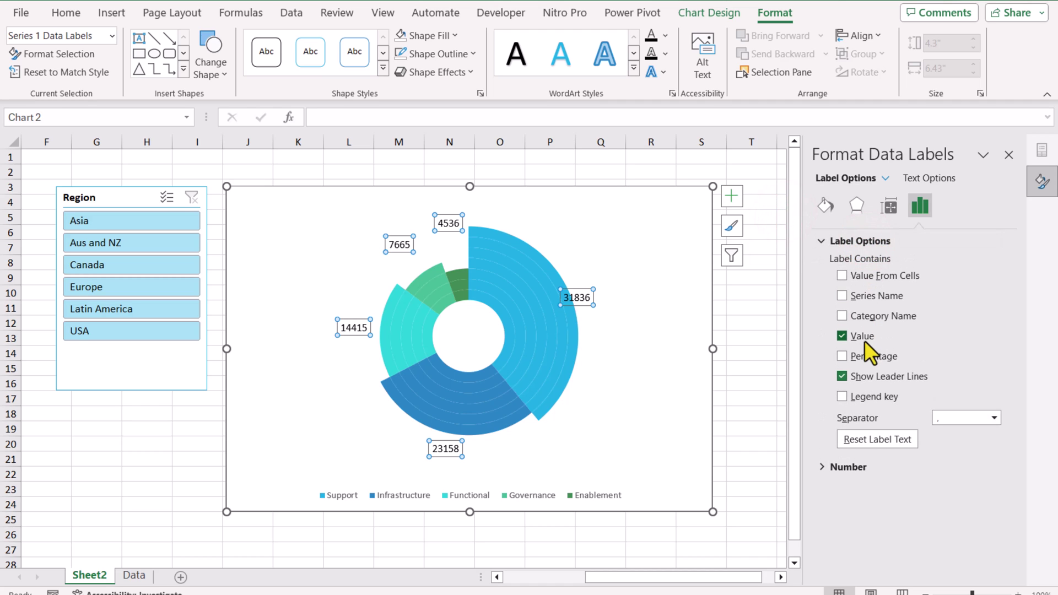
{"action": "left_click", "coordinate": [858, 355]}
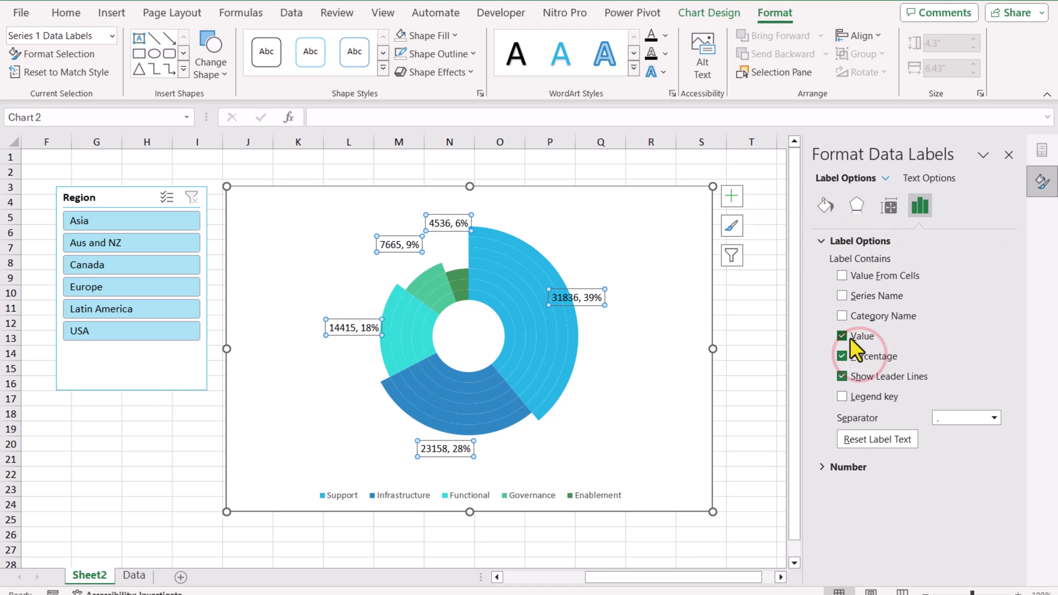
{"action": "left_click", "coordinate": [843, 336]}
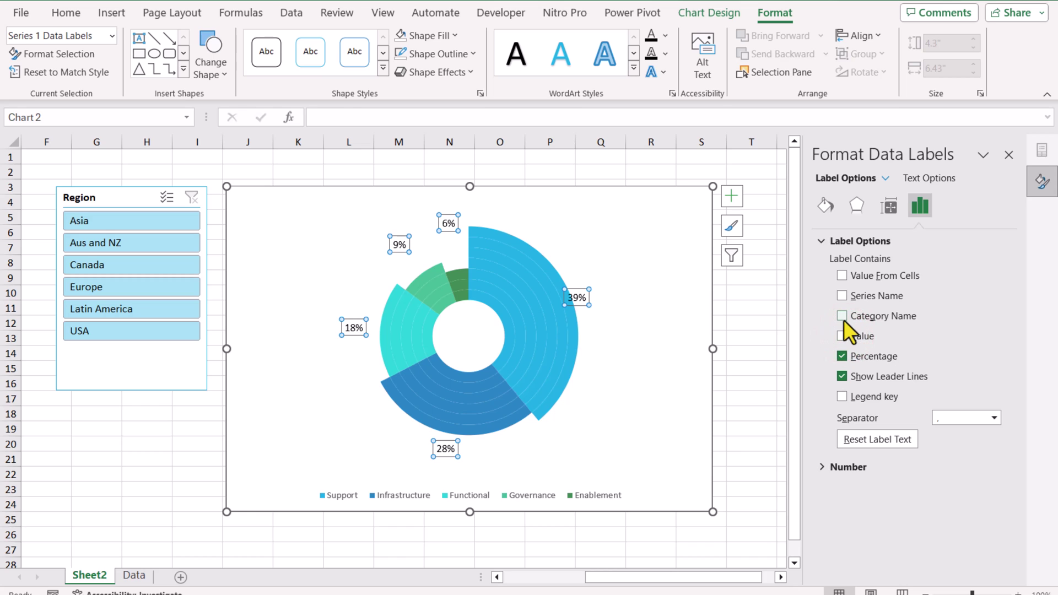
{"action": "left_click", "coordinate": [843, 317]}
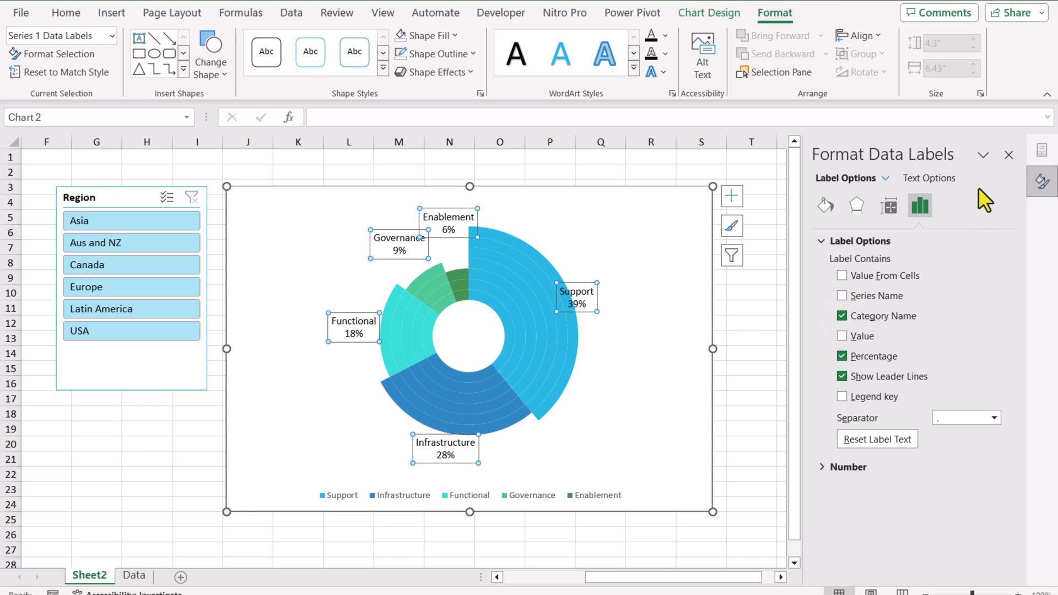
Step: Delete the chart legend
{"action": "left_click", "coordinate": [1005, 156]}
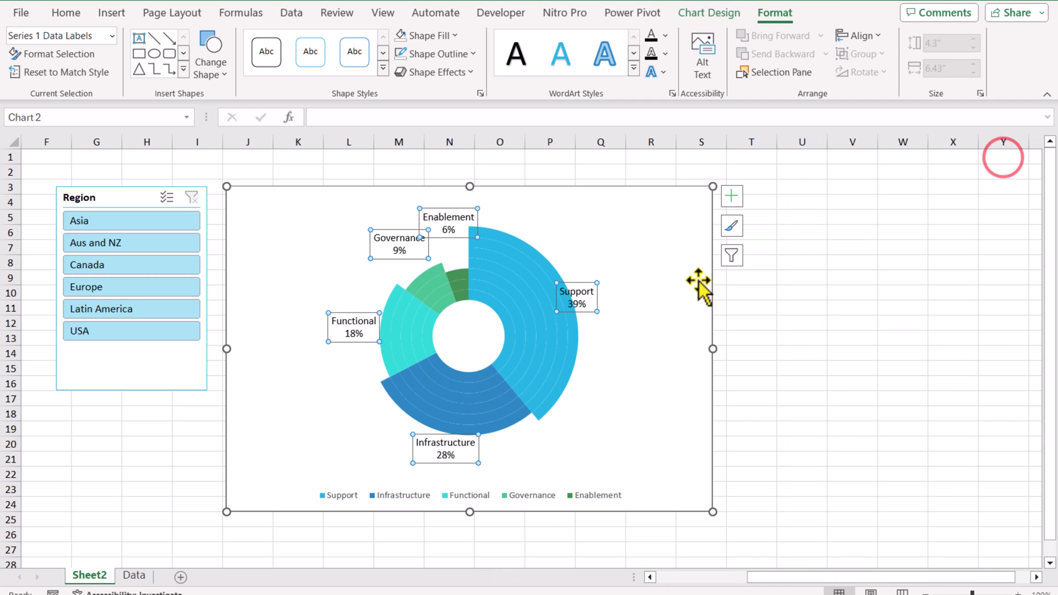
{"action": "left_click", "coordinate": [584, 312]}
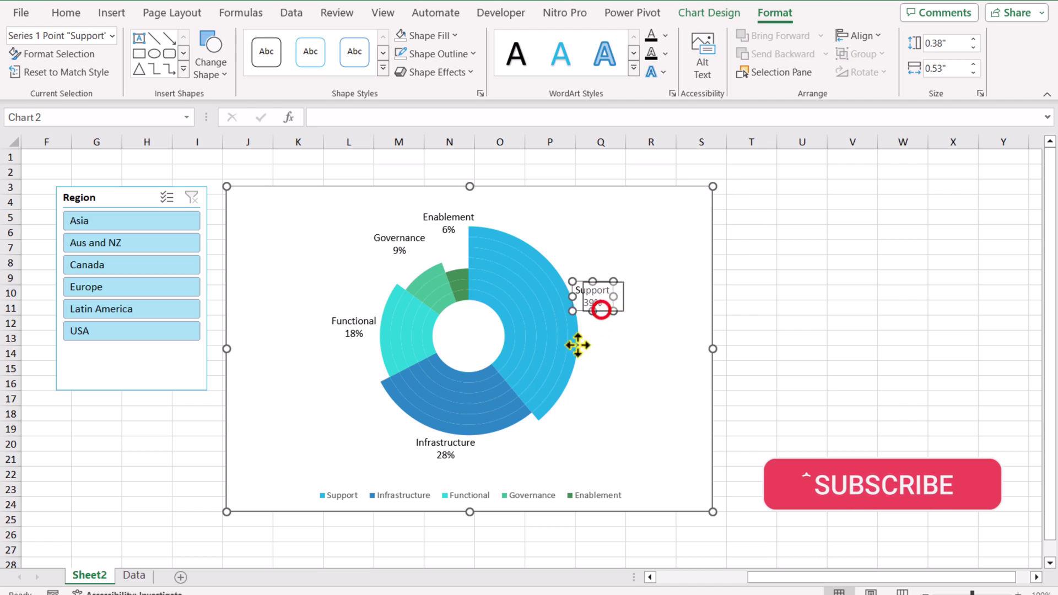
{"action": "left_click", "coordinate": [430, 494]}
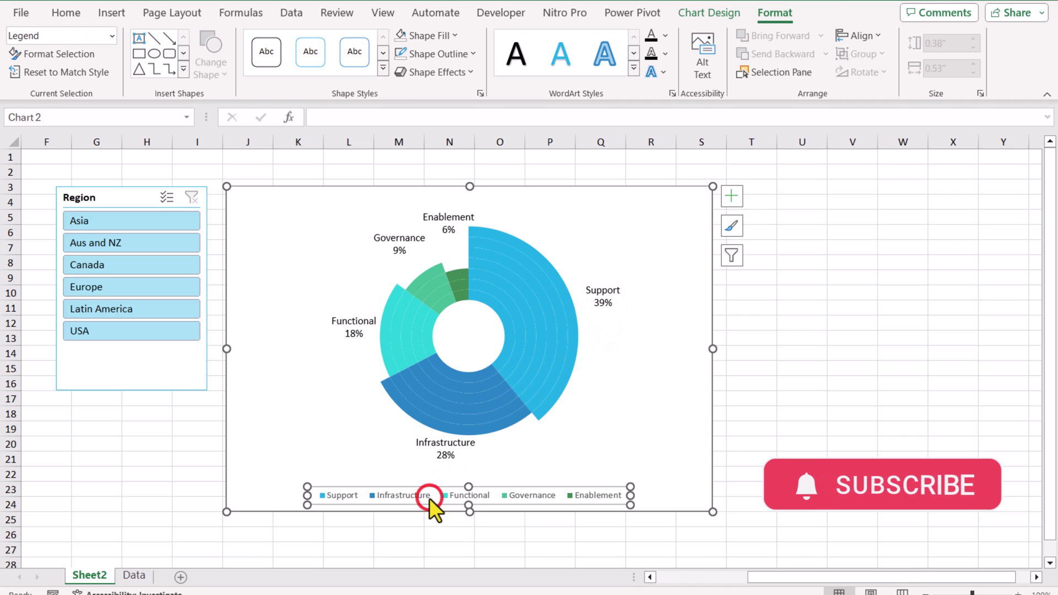
{"action": "key", "text": "Delete"}
Step: Colour the Support, Infrastructure and Functional labels light blue, blue and teal to match their slices
{"action": "left_click", "coordinate": [614, 298]}
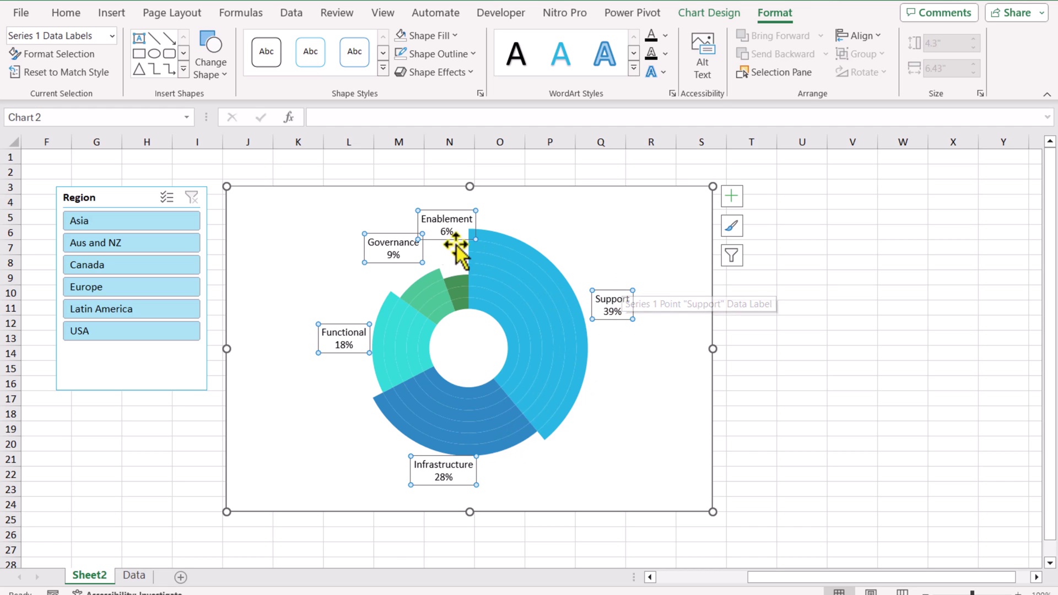
{"action": "left_click", "coordinate": [613, 298]}
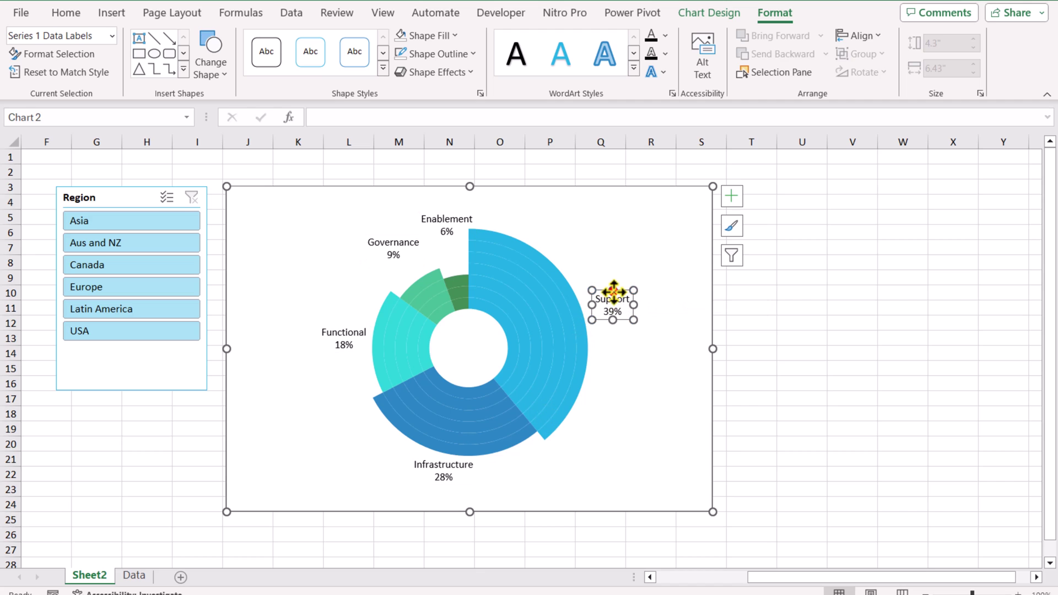
{"action": "left_click", "coordinate": [666, 36]}
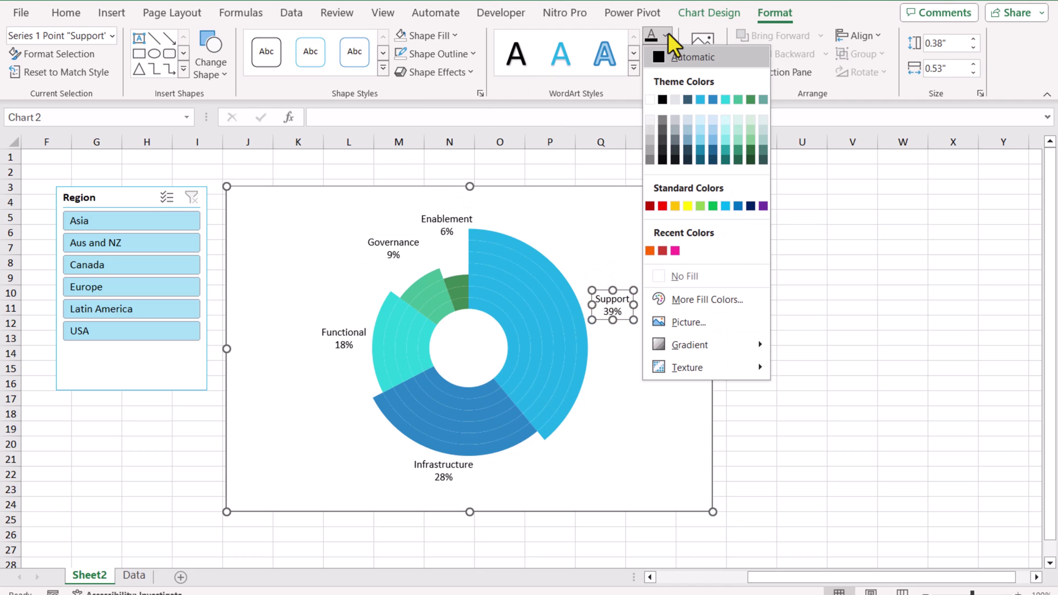
{"action": "left_click", "coordinate": [725, 205]}
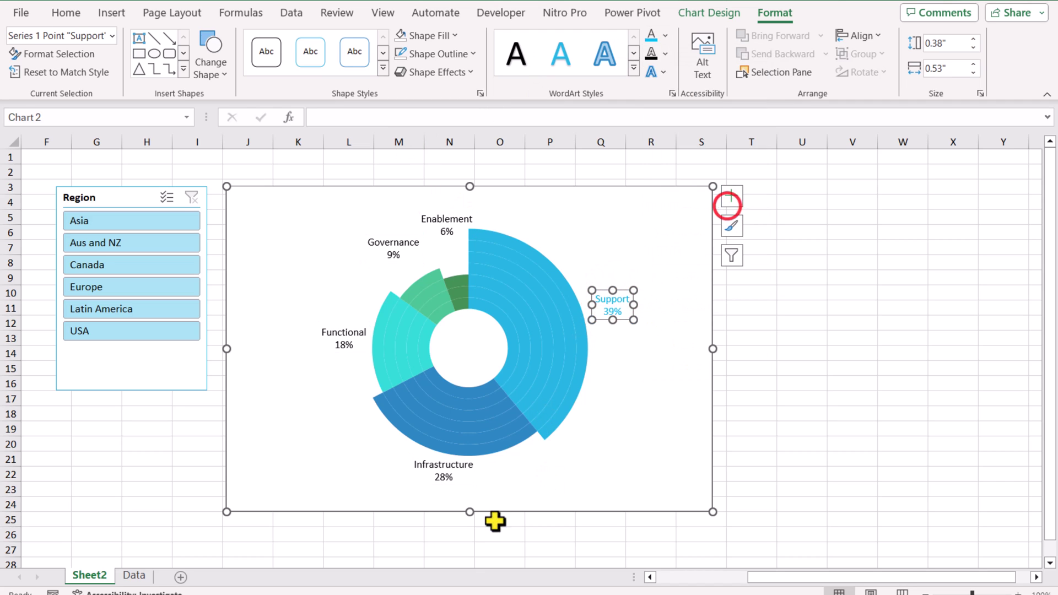
{"action": "left_click", "coordinate": [442, 475]}
{"action": "left_click", "coordinate": [665, 33]}
{"action": "left_click", "coordinate": [726, 206]}
{"action": "left_click", "coordinate": [333, 338]}
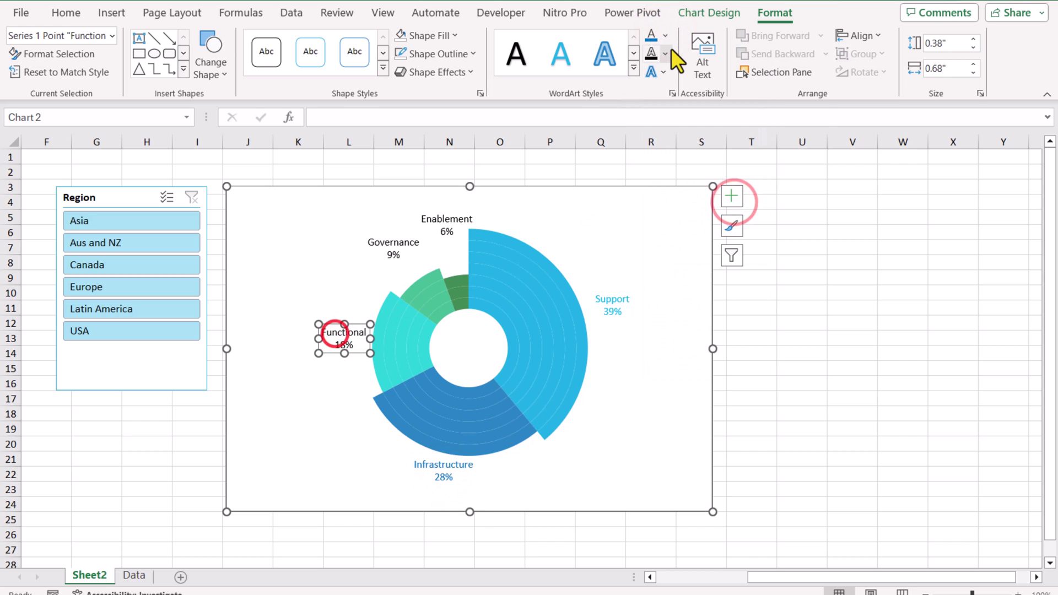
{"action": "left_click", "coordinate": [666, 35]}
{"action": "left_click", "coordinate": [725, 150]}
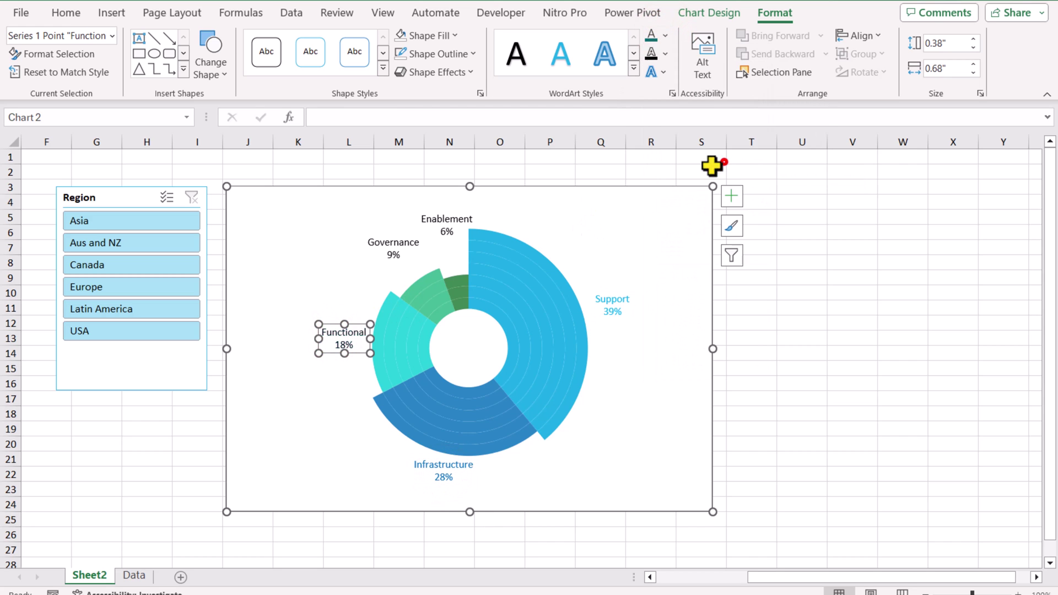
Step: Colour the Governance label green and the Enablement label dark green
{"action": "left_click", "coordinate": [667, 36]}
{"action": "left_click", "coordinate": [727, 152]}
{"action": "left_click", "coordinate": [397, 246]}
{"action": "left_click", "coordinate": [666, 36]}
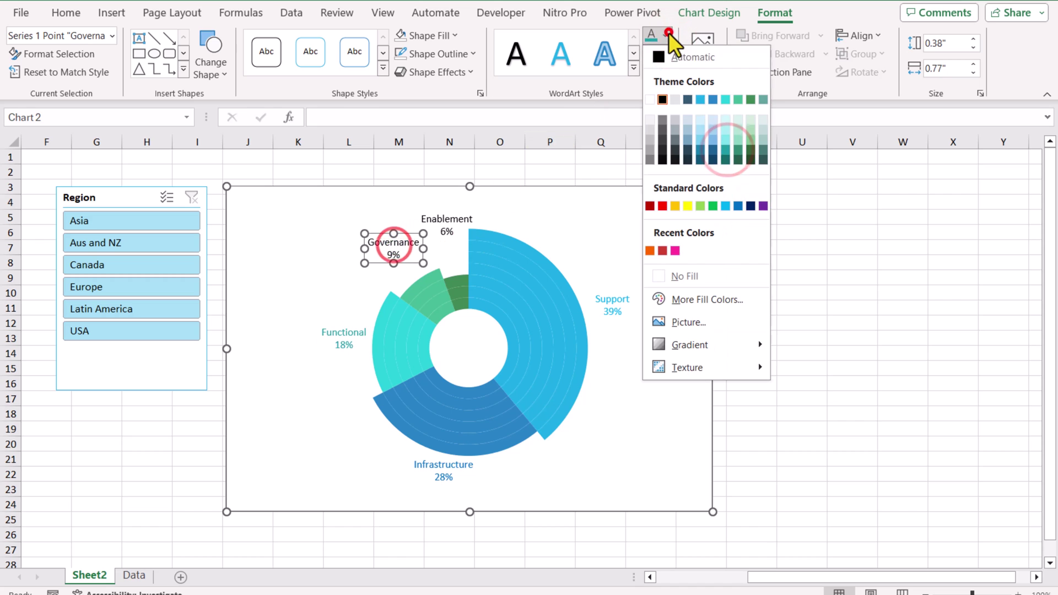
{"action": "left_click", "coordinate": [739, 151]}
{"action": "left_click", "coordinate": [458, 219]}
{"action": "left_click", "coordinate": [666, 35]}
{"action": "left_click", "coordinate": [748, 99]}
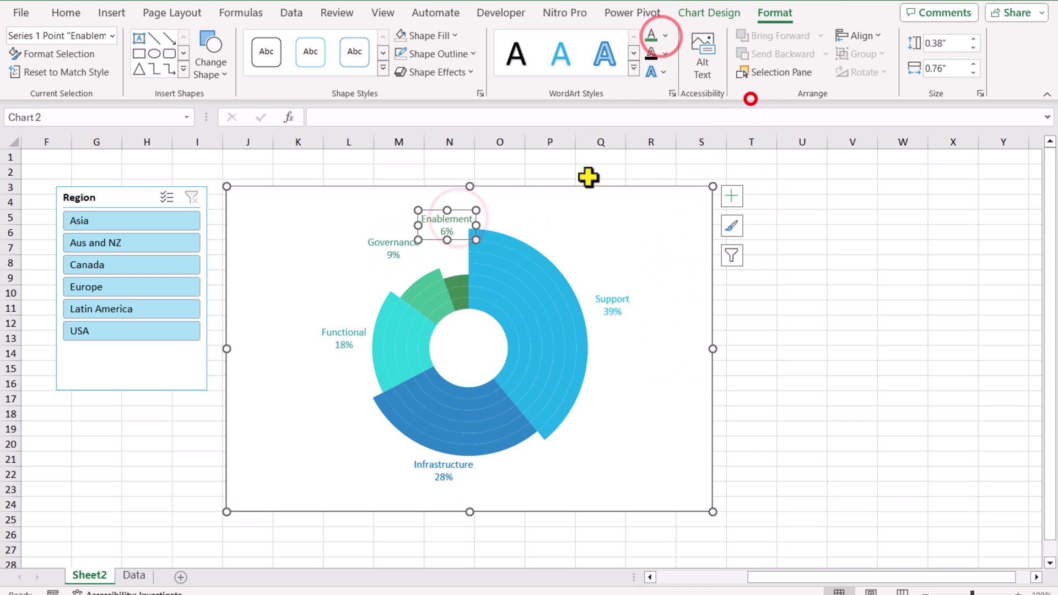
Step: Make all the category data labels bold with Ctrl+B
{"action": "left_click", "coordinate": [658, 187]}
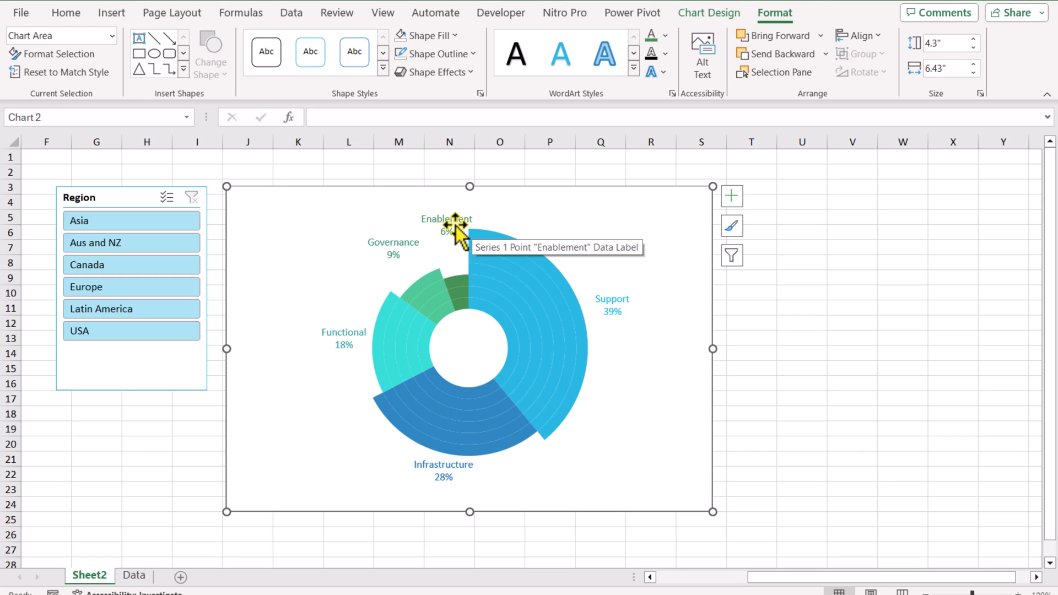
{"action": "left_click", "coordinate": [454, 225]}
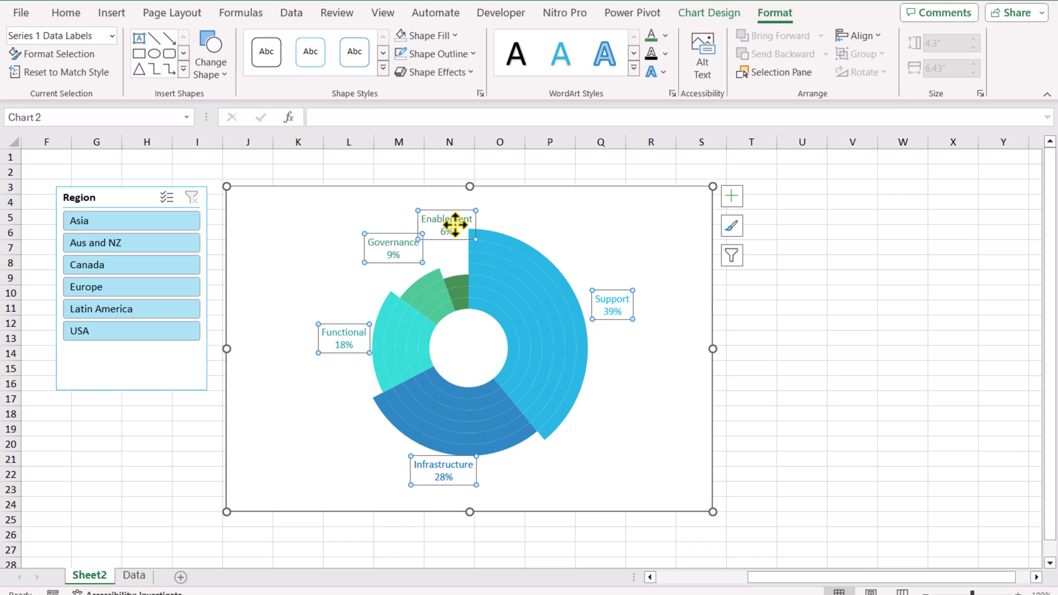
{"action": "key", "text": "ctrl+b"}
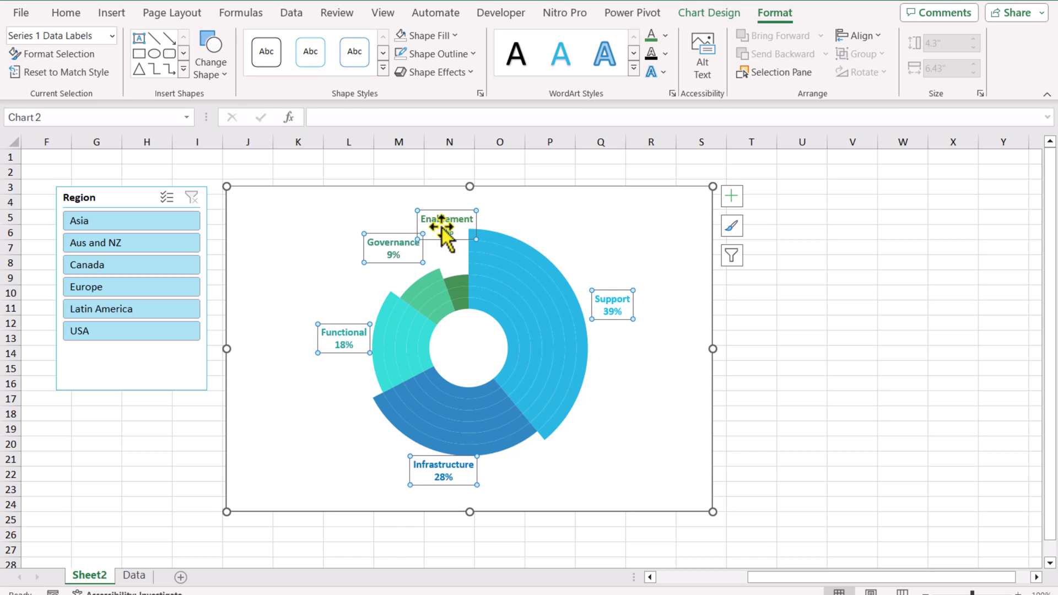
Step: Test the Region slicer with Asia, Aus and NZ, Canada and Europe, ending on Asia
{"action": "left_click", "coordinate": [166, 217]}
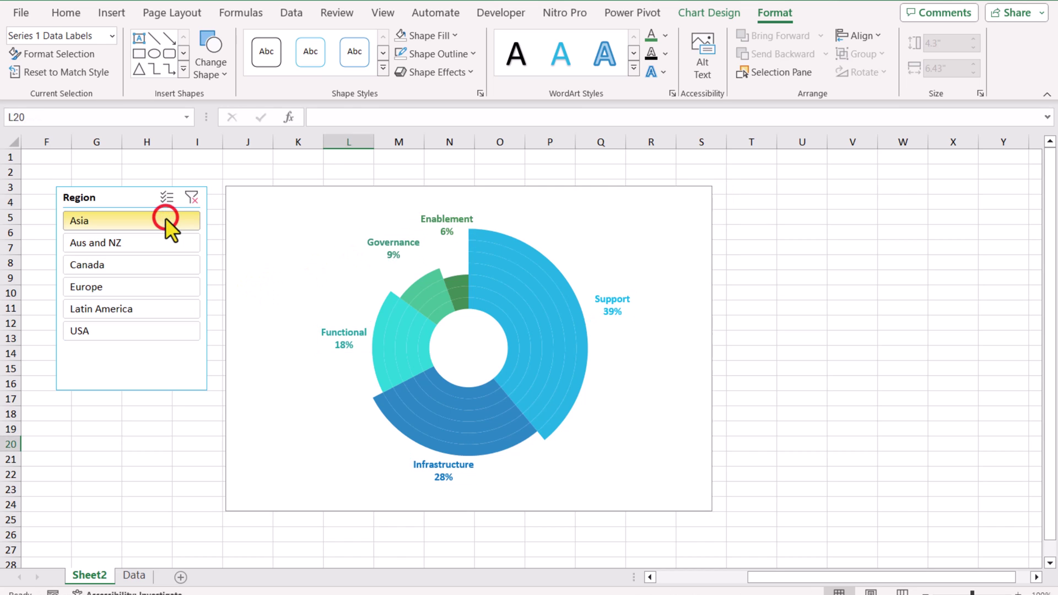
{"action": "left_click", "coordinate": [164, 247]}
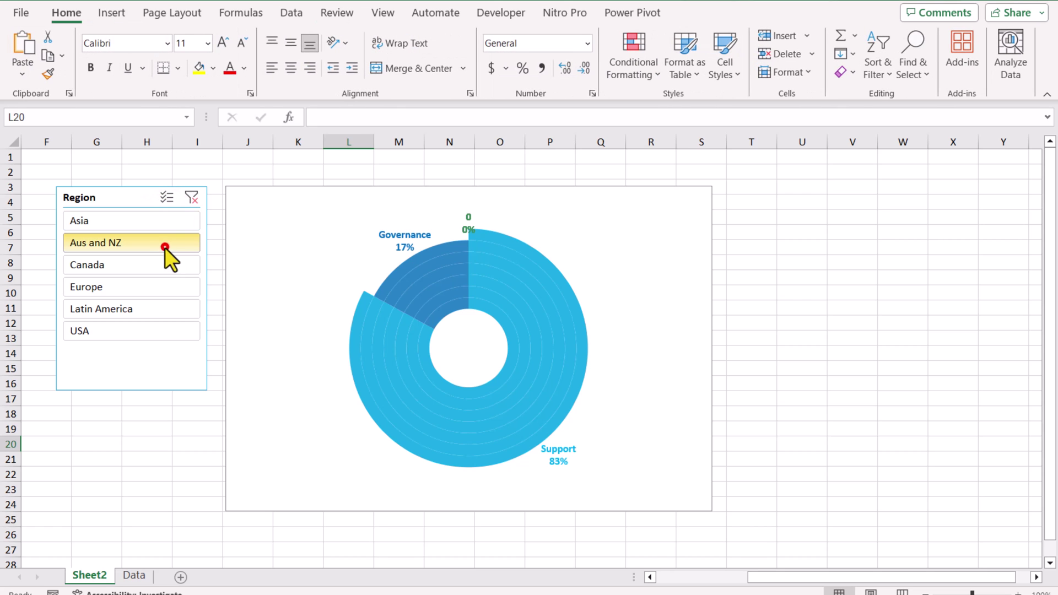
{"action": "left_click", "coordinate": [165, 266]}
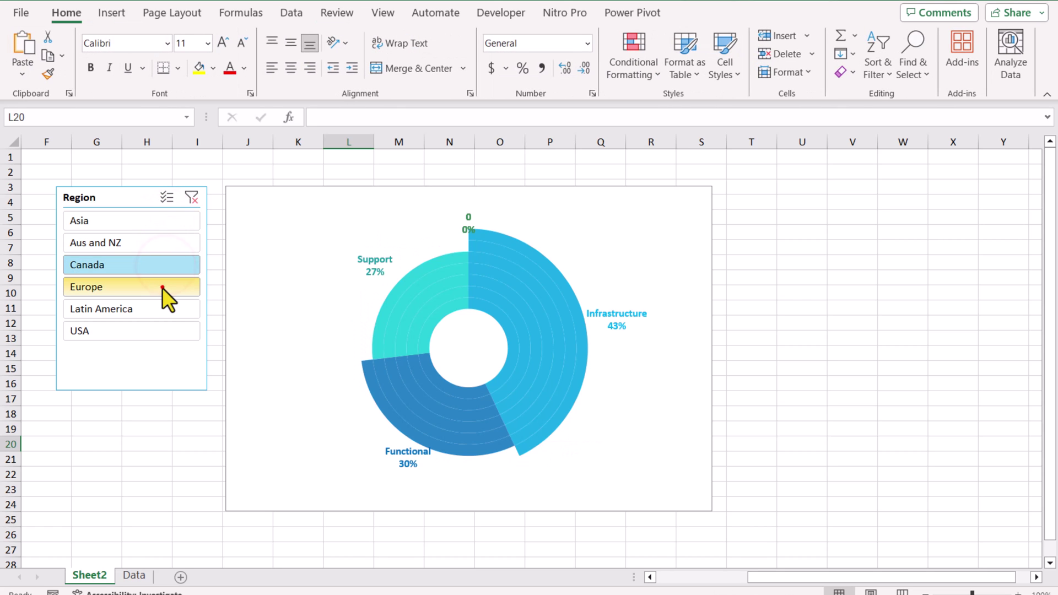
{"action": "left_click", "coordinate": [161, 285]}
{"action": "left_click", "coordinate": [191, 300]}
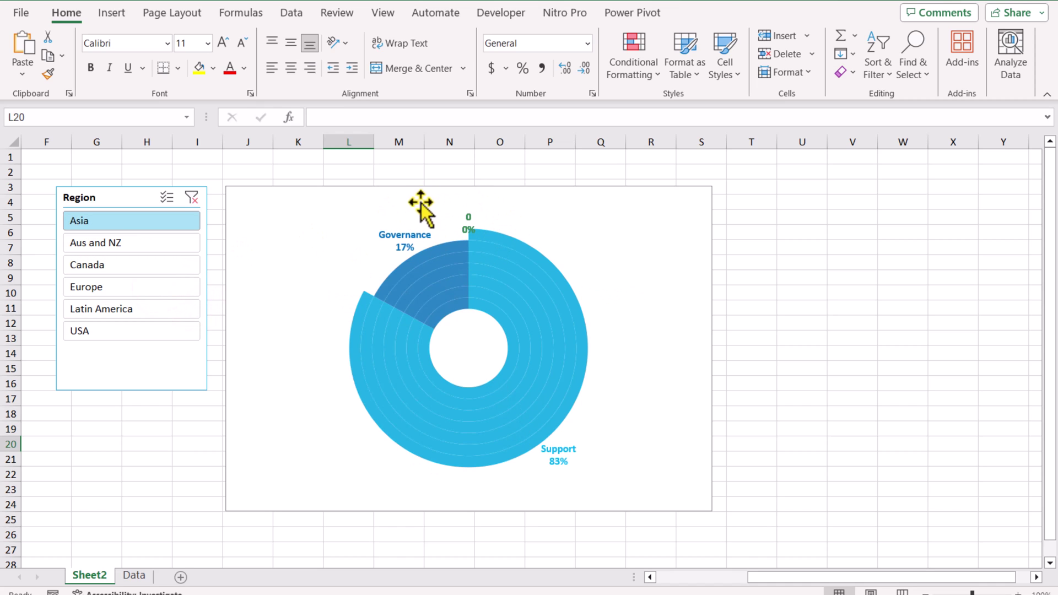
{"action": "mouse_move", "coordinate": [483, 240]}
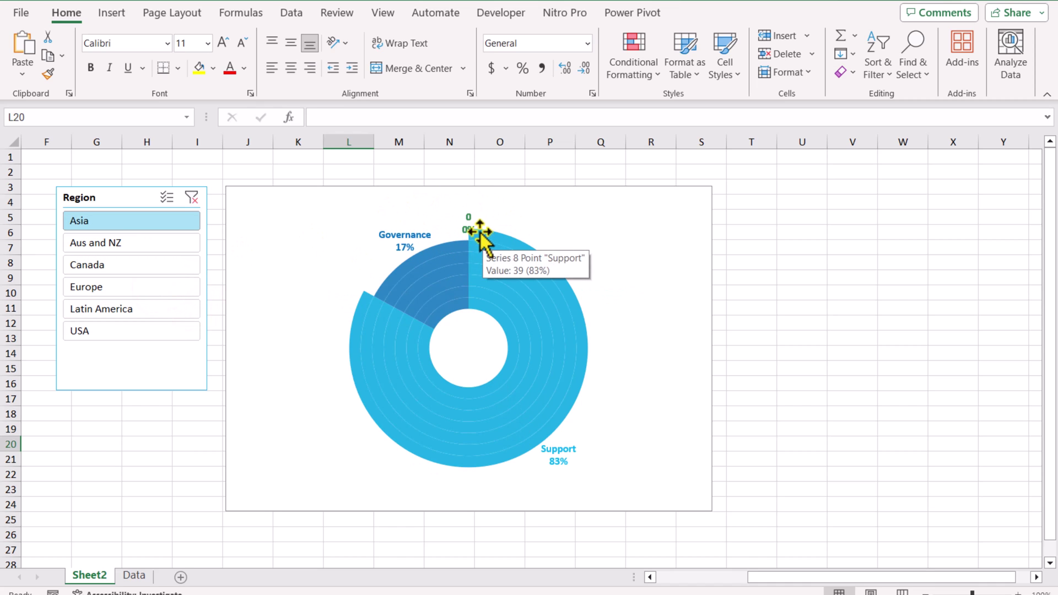
Step: Change the D4 formula to =IF(A4:B8=0,NA(),A4:B8) so zero rows return #N/A
{"action": "left_click_drag", "start_coordinate": [880, 576], "coordinate": [792, 581]}
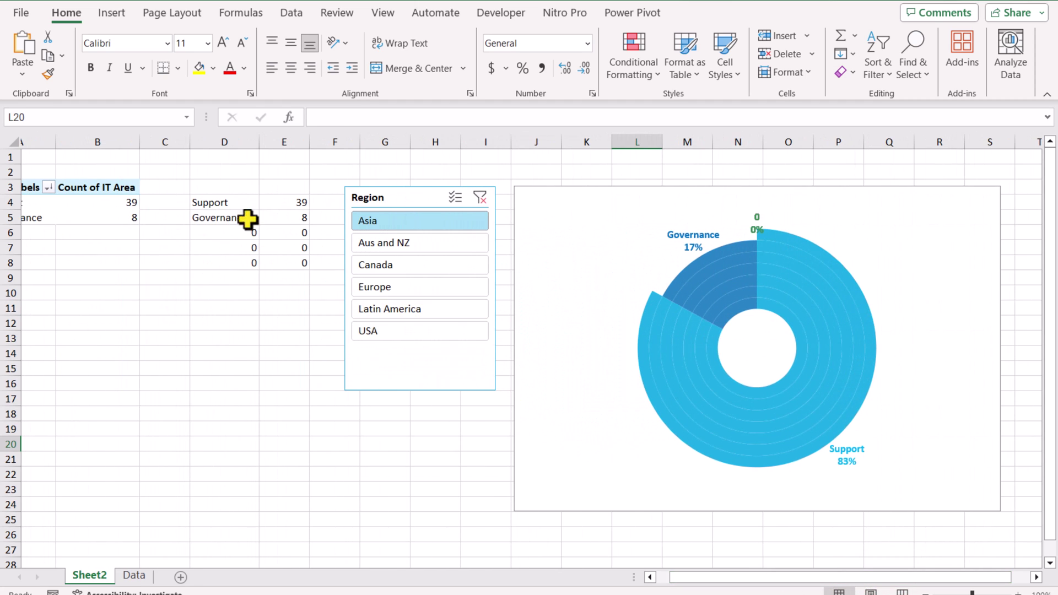
{"action": "left_click", "coordinate": [211, 203]}
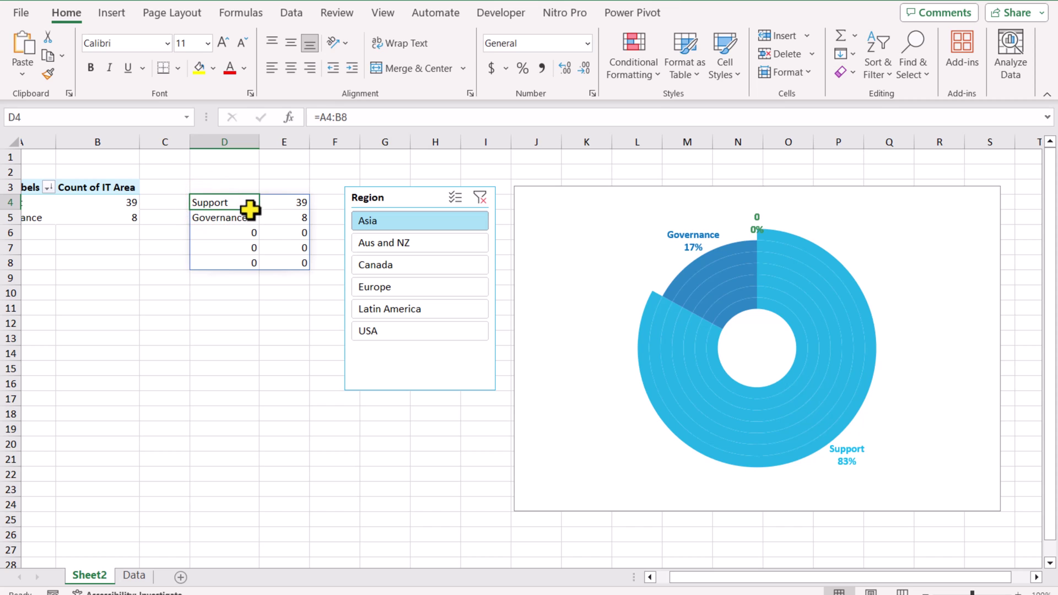
{"action": "left_click", "coordinate": [319, 116]}
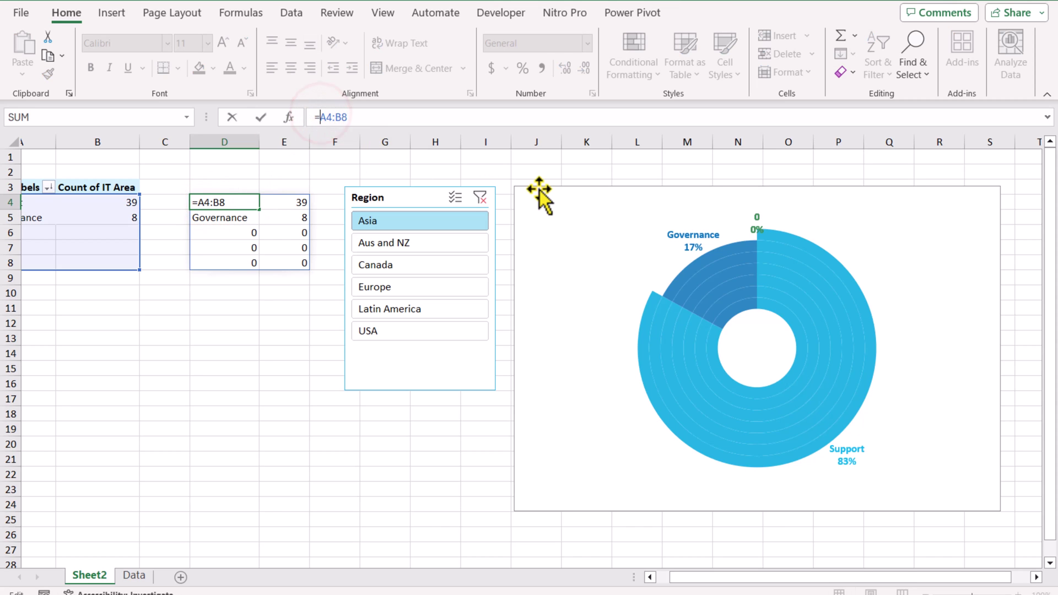
{"action": "type", "text": "if("}
{"action": "left_click", "coordinate": [386, 117]}
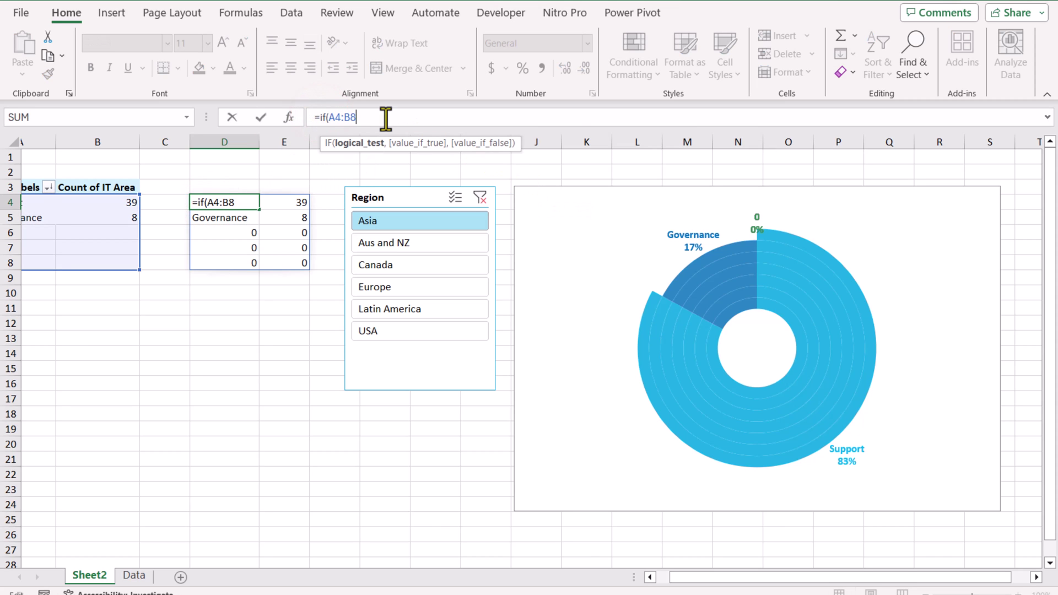
{"action": "type", "text": "=0,na(),"}
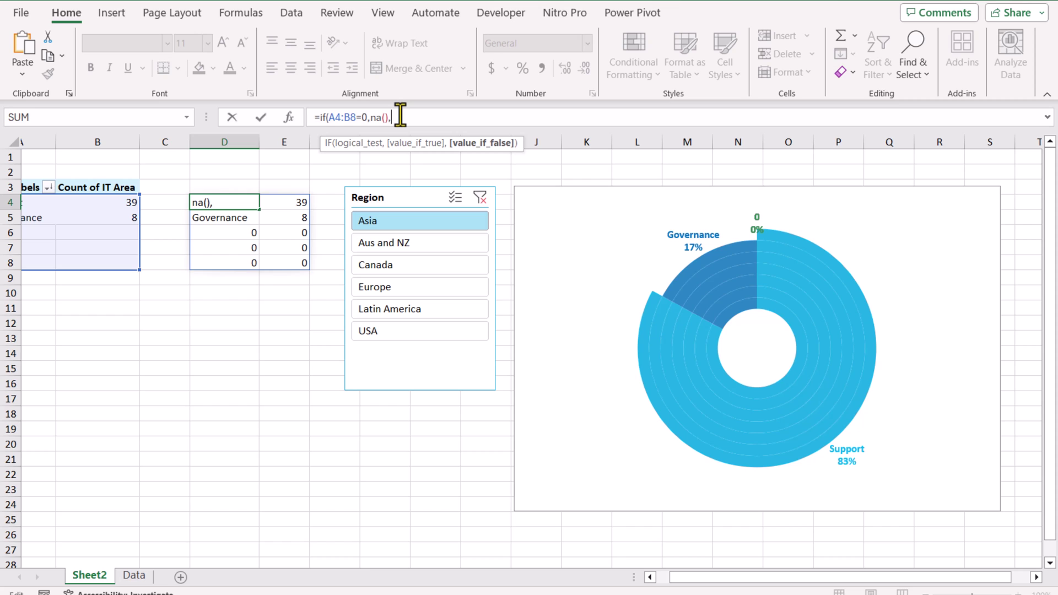
{"action": "type", "text": "A4:B8"}
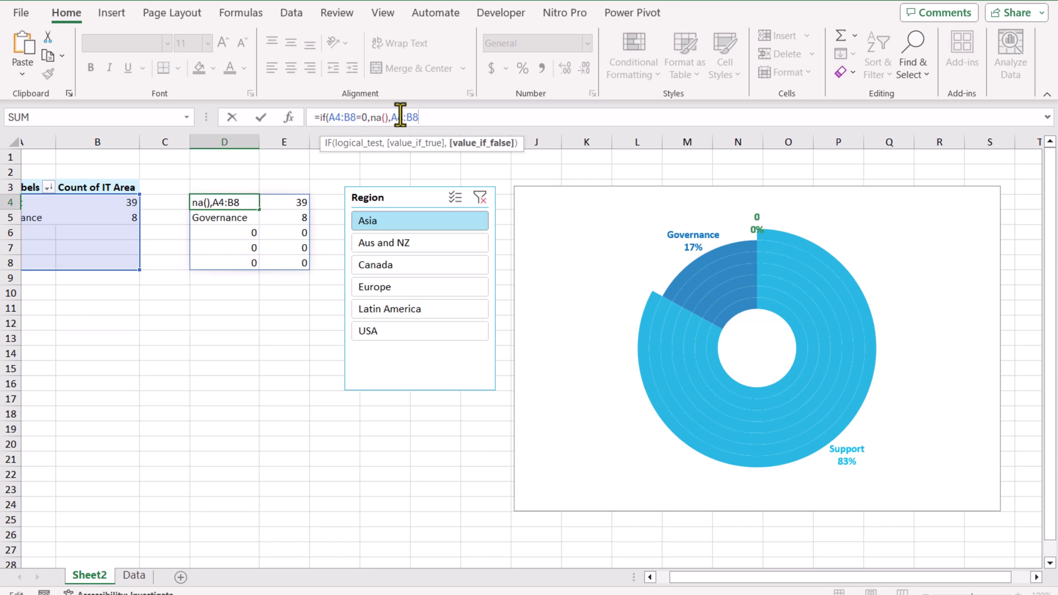
{"action": "type", "text": ")"}
{"action": "key", "text": "Return"}
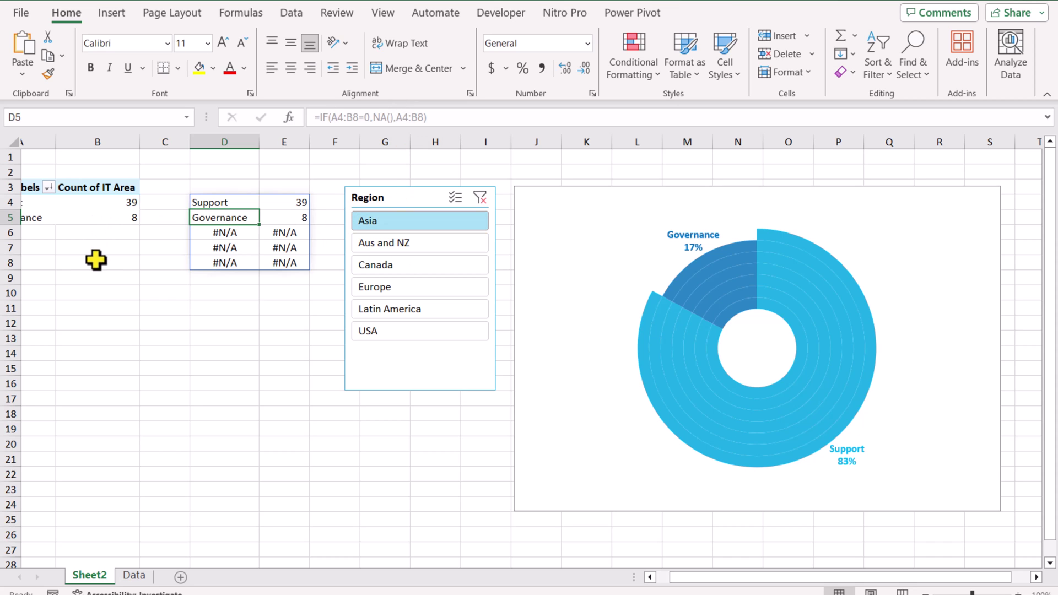
Step: Cycle the Region slicer through USA, all regions, Asia, Canada, Europe and Latin America, ending on USA
{"action": "left_click", "coordinate": [405, 329]}
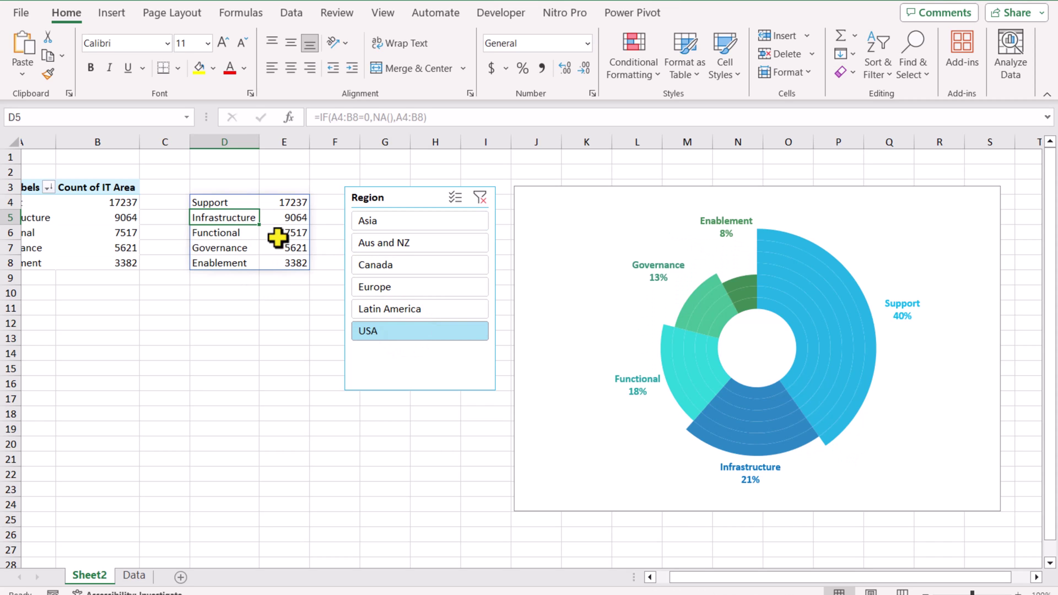
{"action": "left_click", "coordinate": [480, 198]}
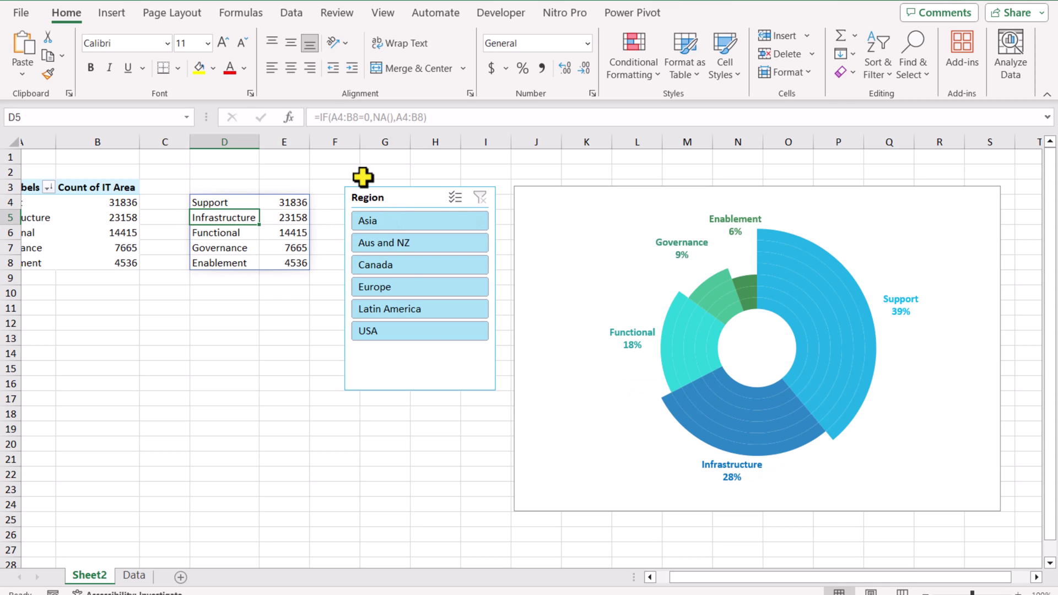
{"action": "left_click", "coordinate": [384, 224]}
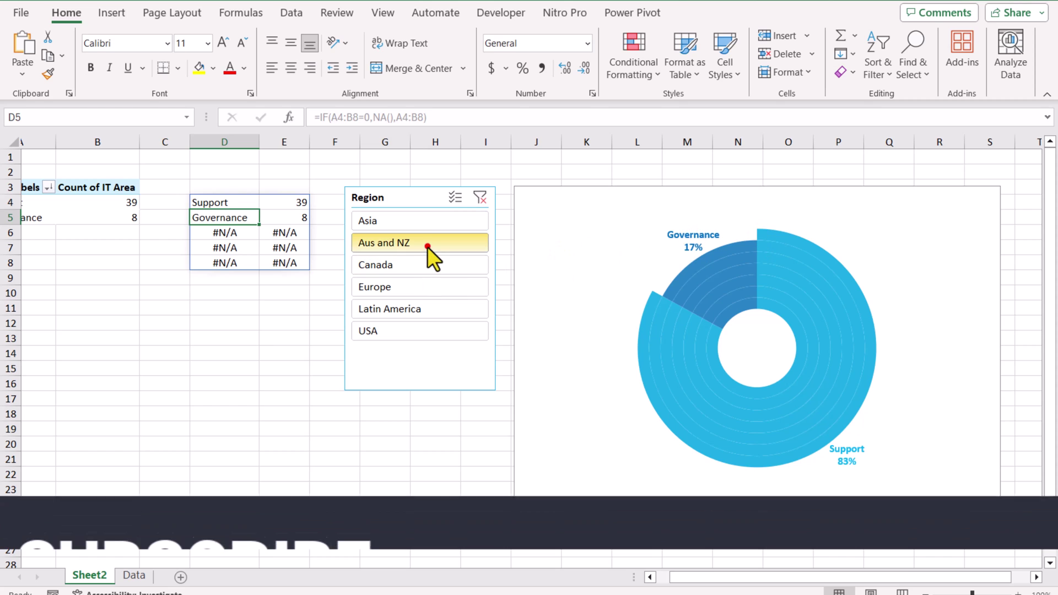
{"action": "left_click", "coordinate": [431, 265]}
{"action": "left_click", "coordinate": [431, 283]}
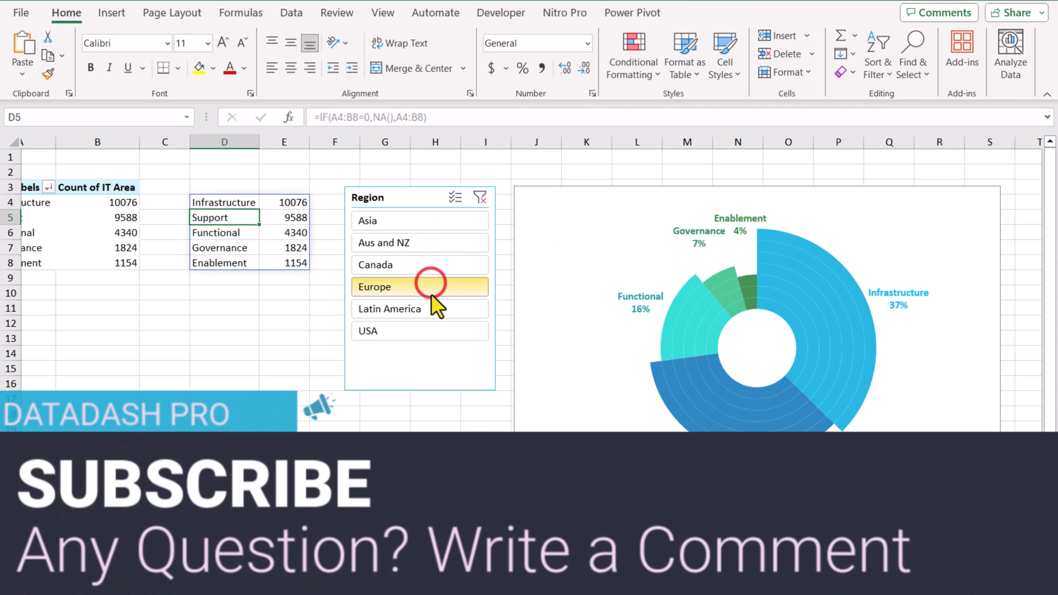
{"action": "left_click", "coordinate": [435, 306]}
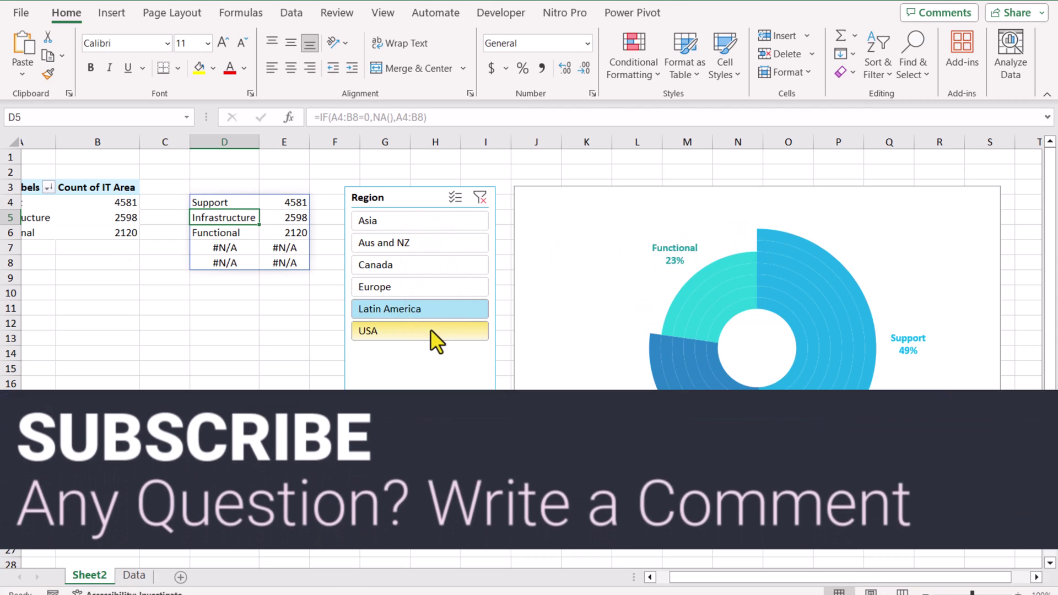
{"action": "left_click", "coordinate": [430, 329]}
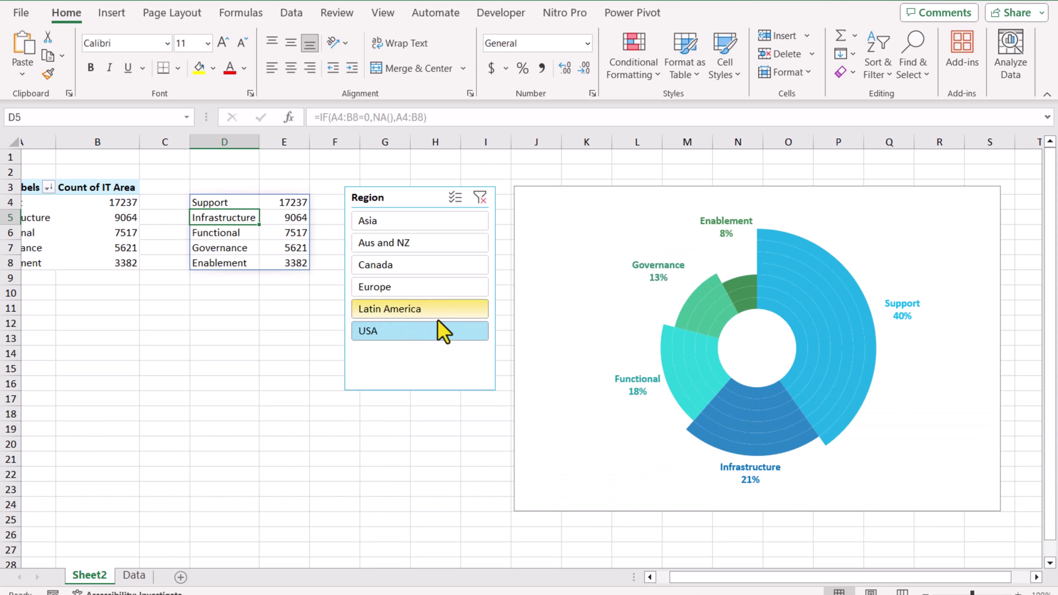